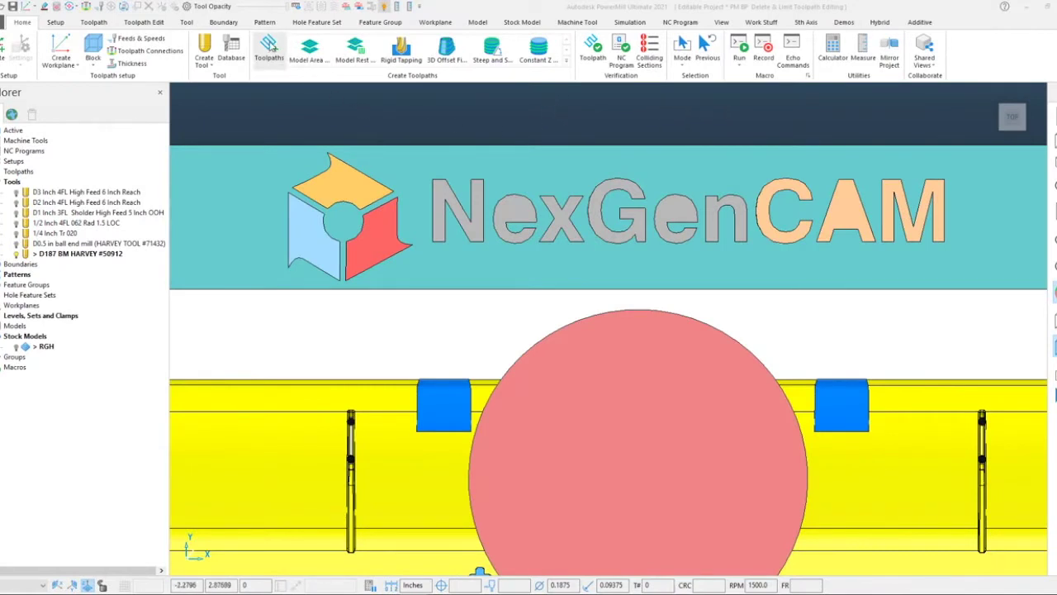
pyautogui.click(264, 22)
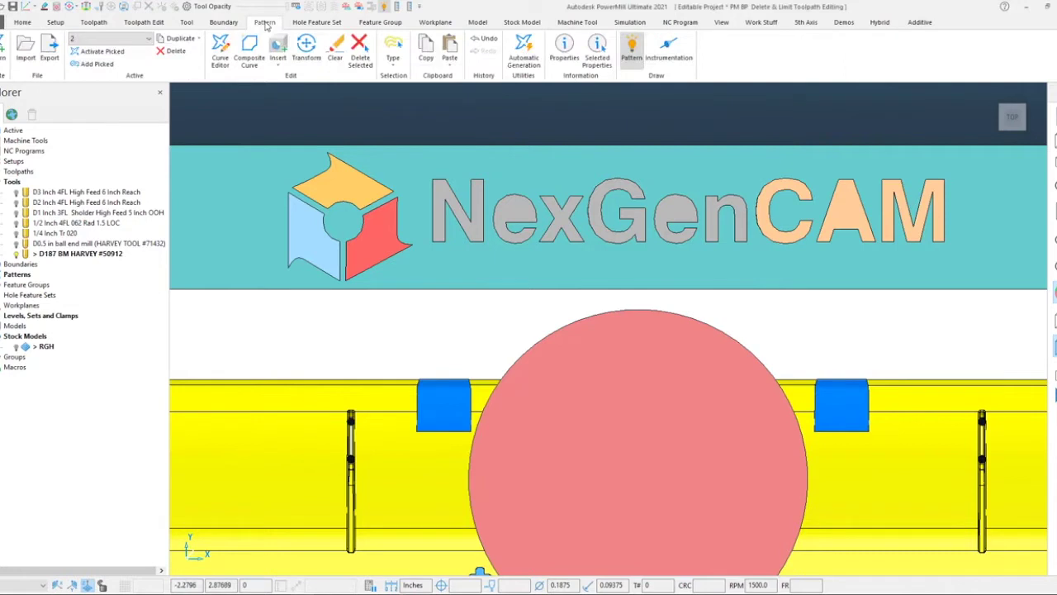
pyautogui.click(518, 60)
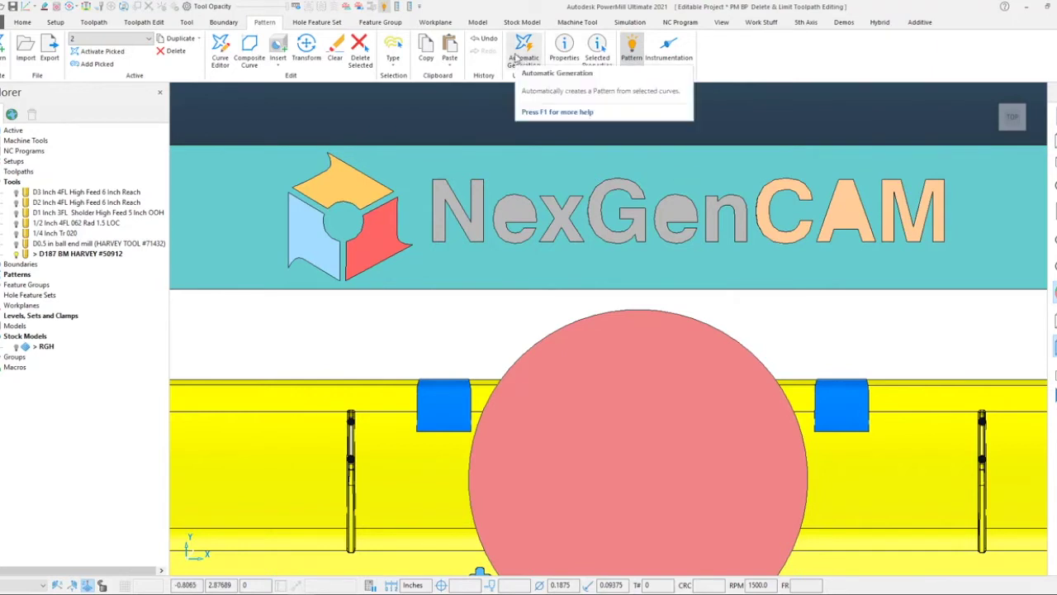
pyautogui.click(518, 60)
pyautogui.moveTo(638, 124); pyautogui.dragTo(122, 110)
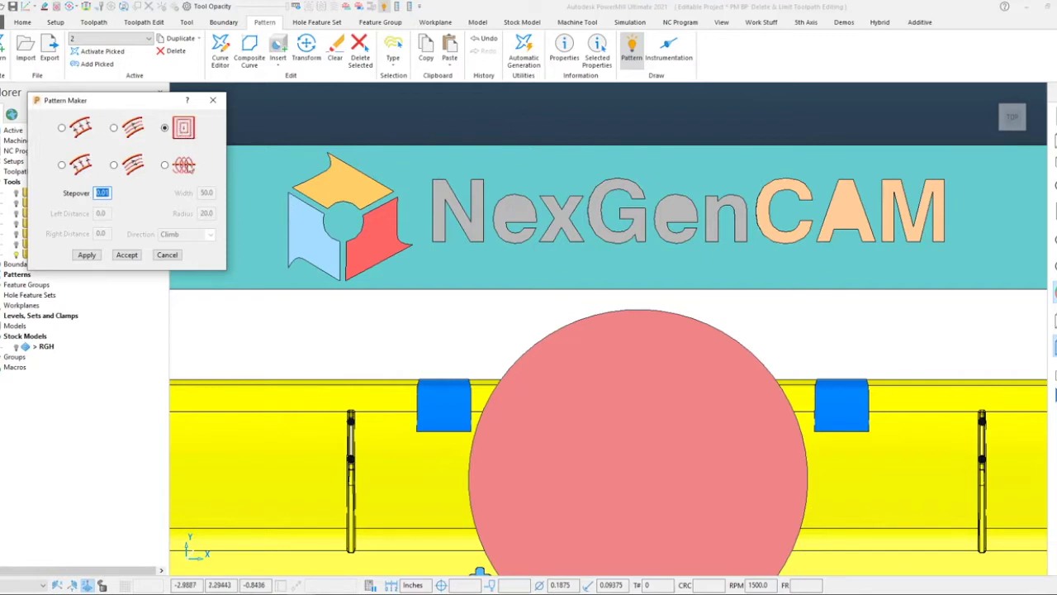
pyautogui.click(213, 100)
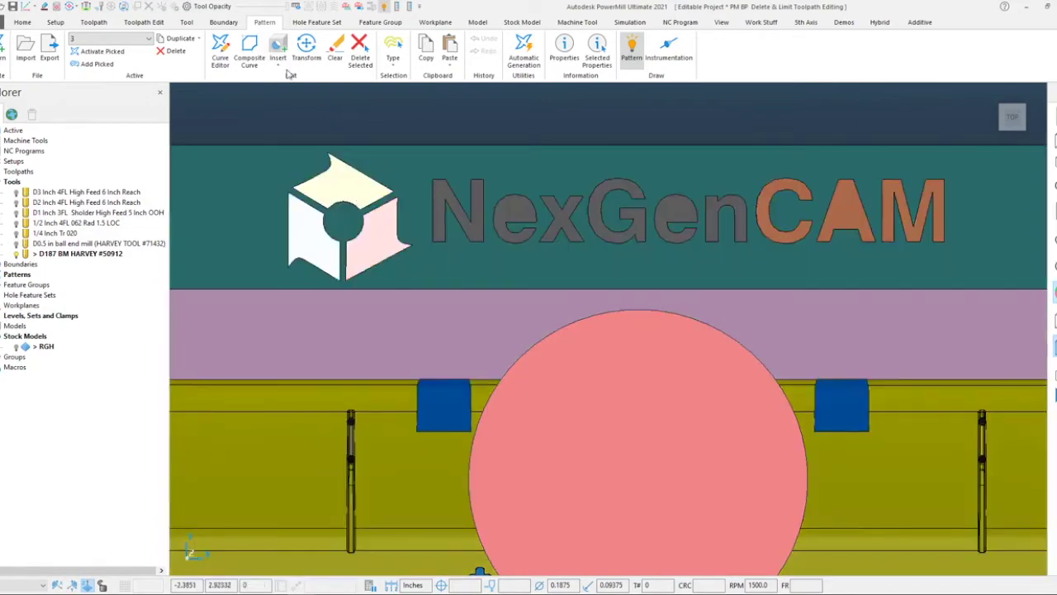
# - Insert the selected logo emblem surfaces' outlines into the active pattern and fill them with automatically generated offsets at a 0.01 stepover
pyautogui.click(285, 73)
pyautogui.click(296, 131)
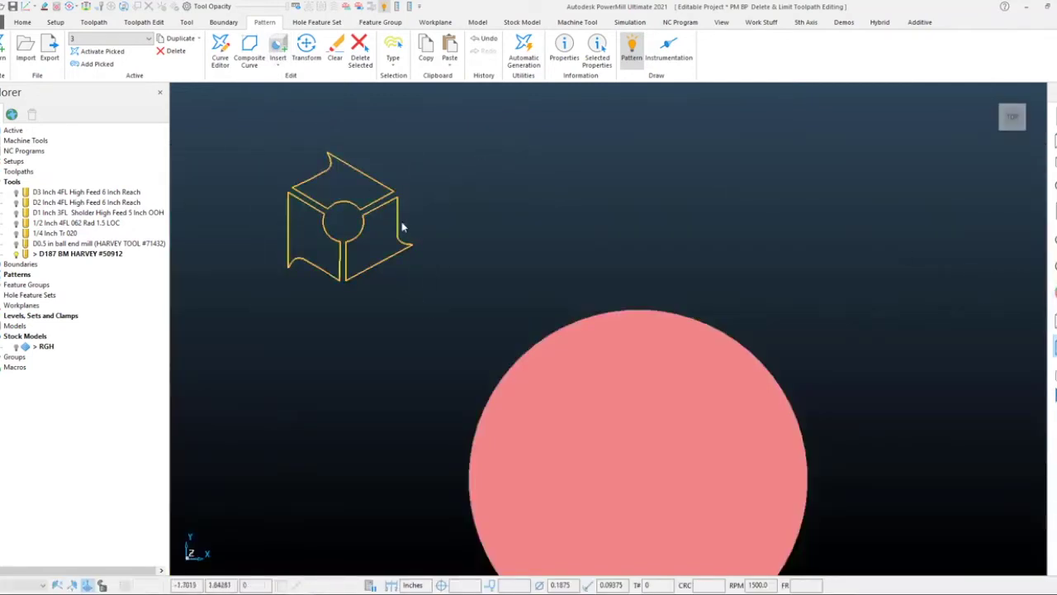
pyautogui.click(524, 49)
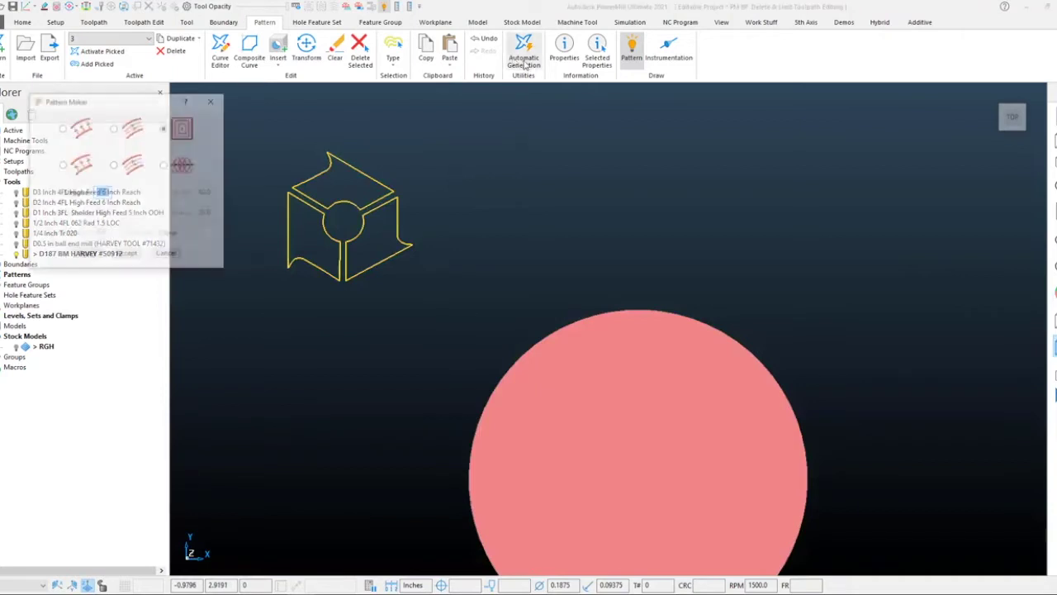
pyautogui.moveTo(155, 102); pyautogui.dragTo(621, 112)
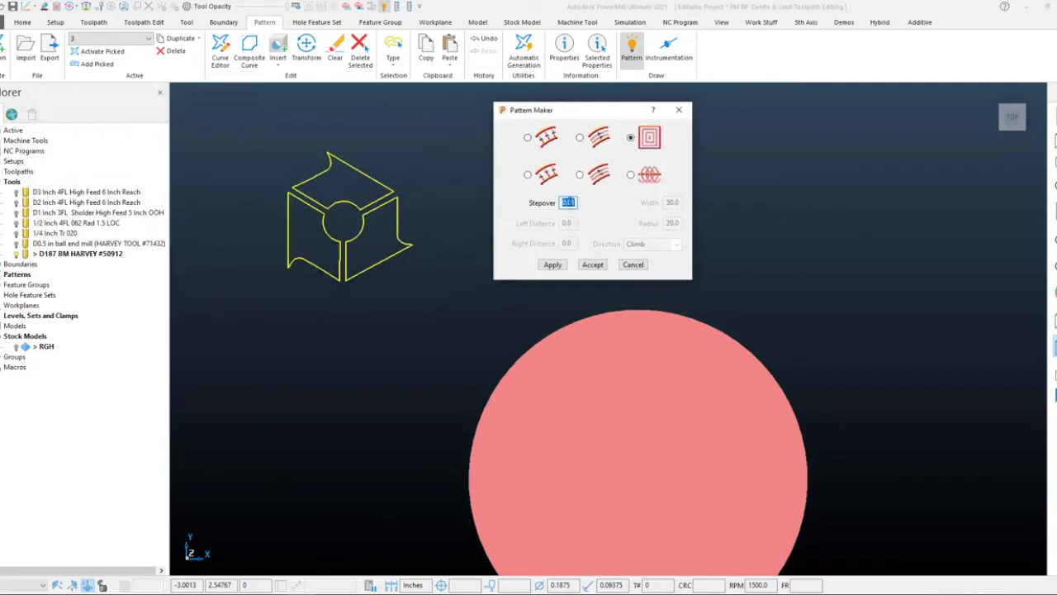
pyautogui.moveTo(575, 202); pyautogui.dragTo(554, 204)
pyautogui.click(553, 265)
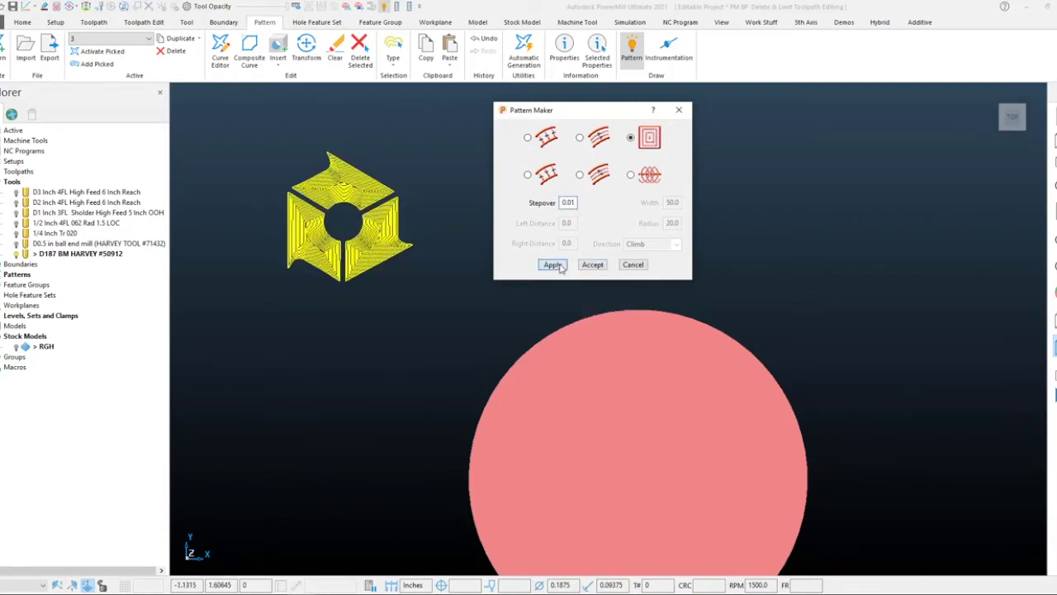
pyautogui.scroll(3, 316, 195)
pyautogui.scroll(1, 316, 195)
pyautogui.moveTo(545, 110); pyautogui.dragTo(727, 122)
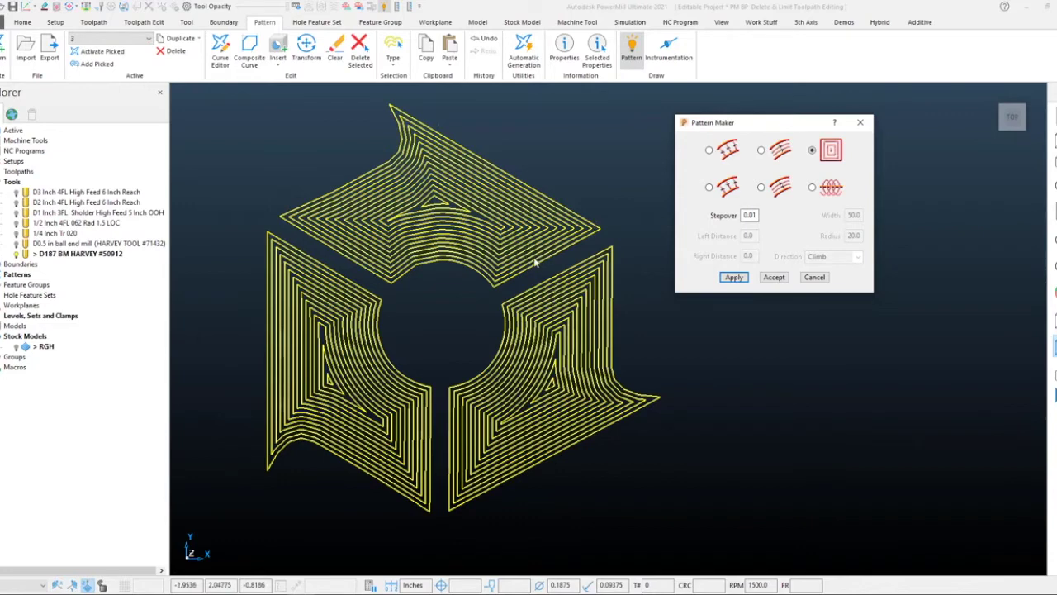
pyautogui.click(772, 277)
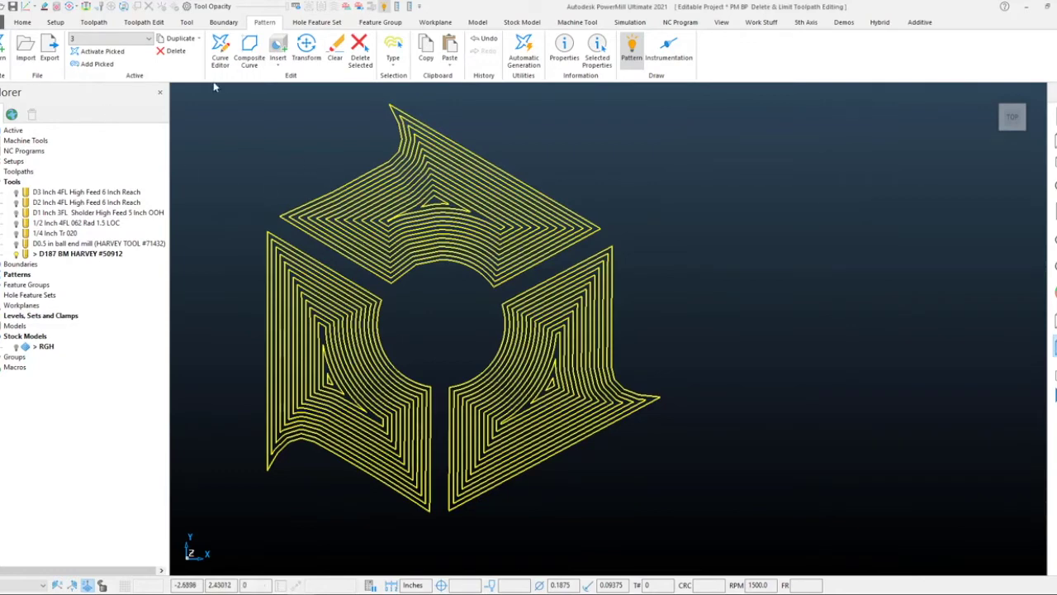
# - Create a new toolpath with the Pattern Finishing strategy from the Finishing category
pyautogui.click(23, 21)
pyautogui.click(268, 50)
pyautogui.moveTo(246, 81); pyautogui.dragTo(213, 74)
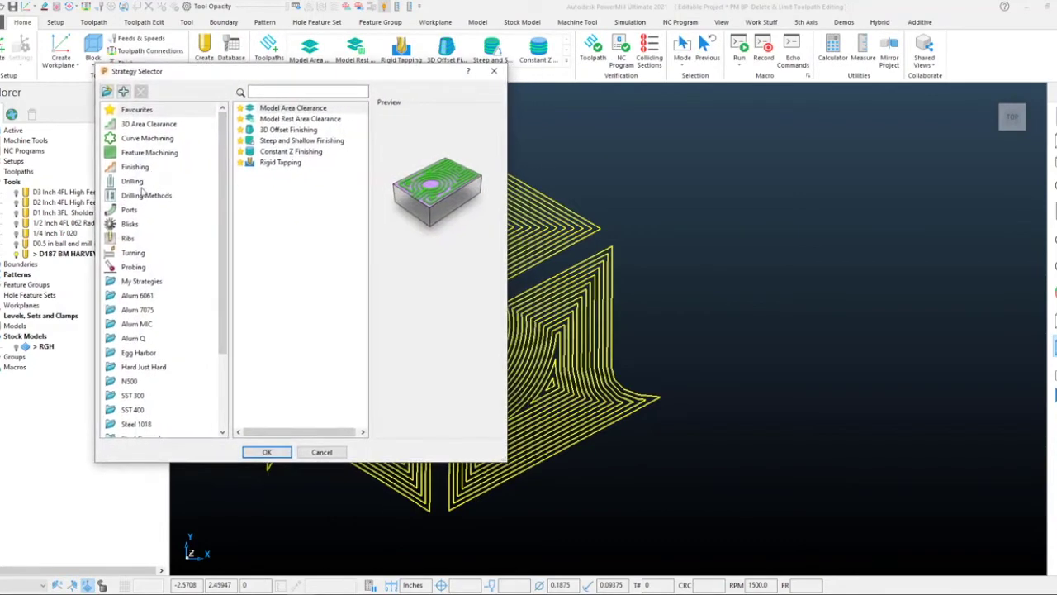
pyautogui.click(132, 167)
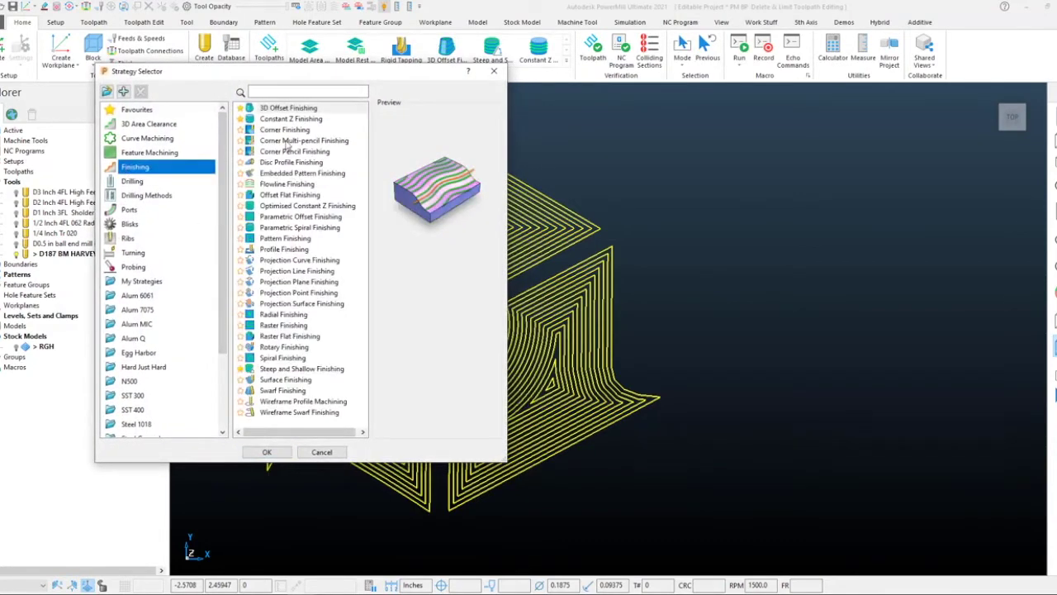
pyautogui.click(304, 238)
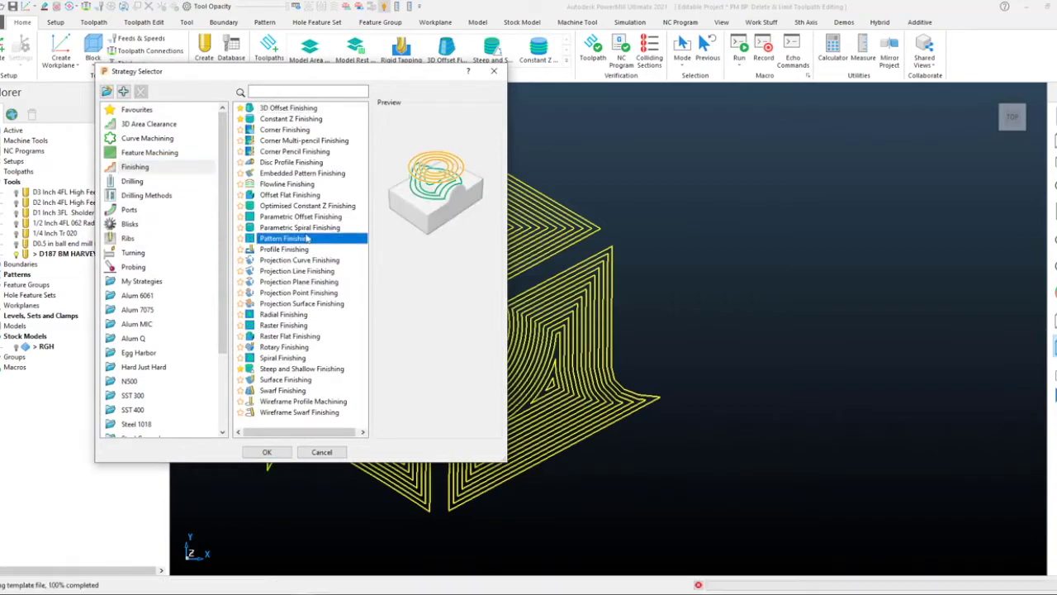
pyautogui.press('Escape')
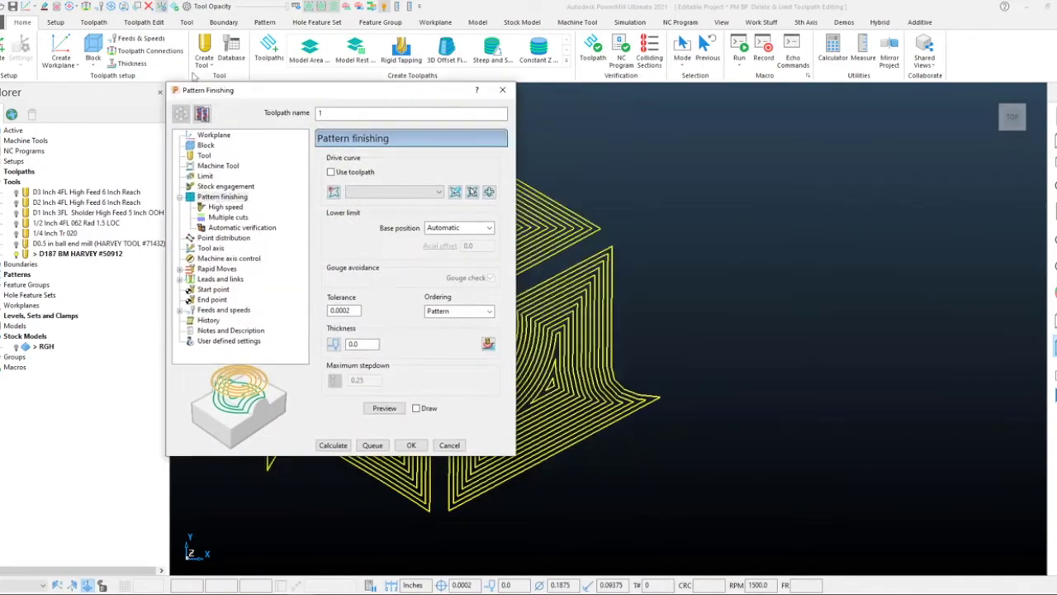
# - Assign pattern 3 as the drive curve, preview it, and try to calculate the pattern finishing toolpath
pyautogui.click(318, 174)
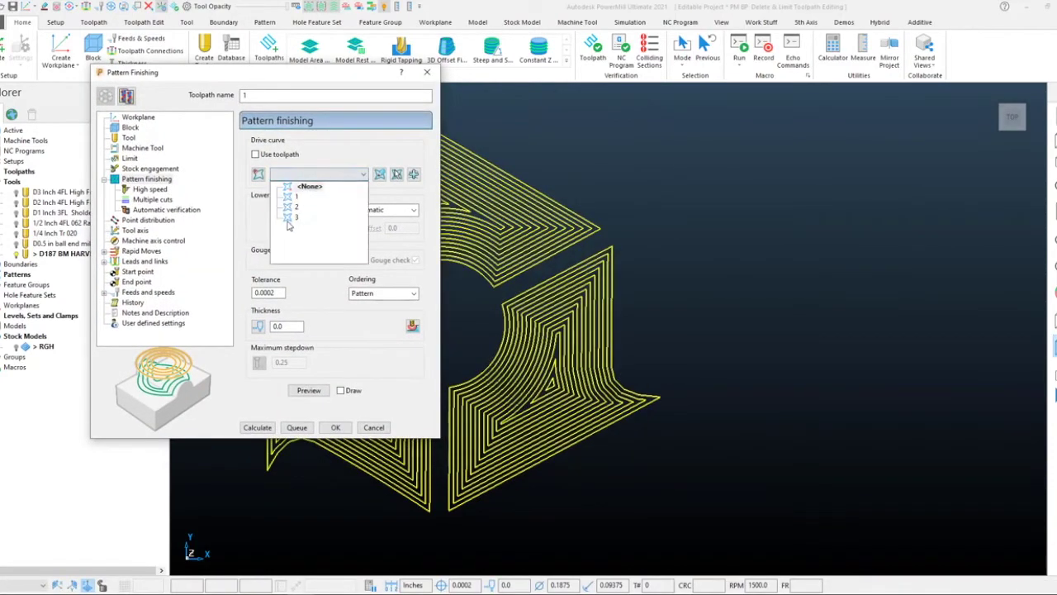
pyautogui.click(291, 217)
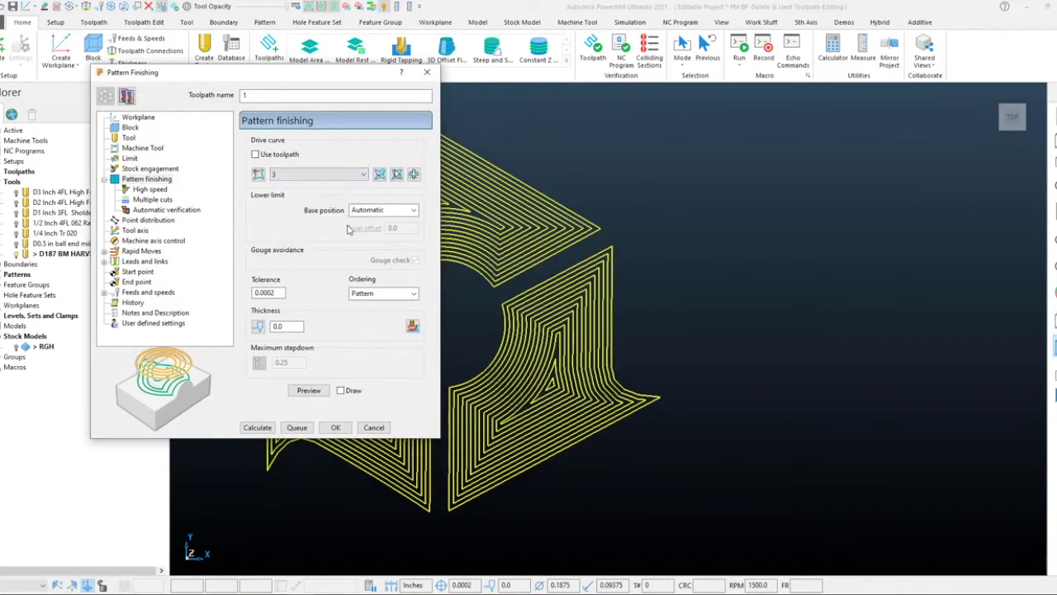
pyautogui.click(308, 390)
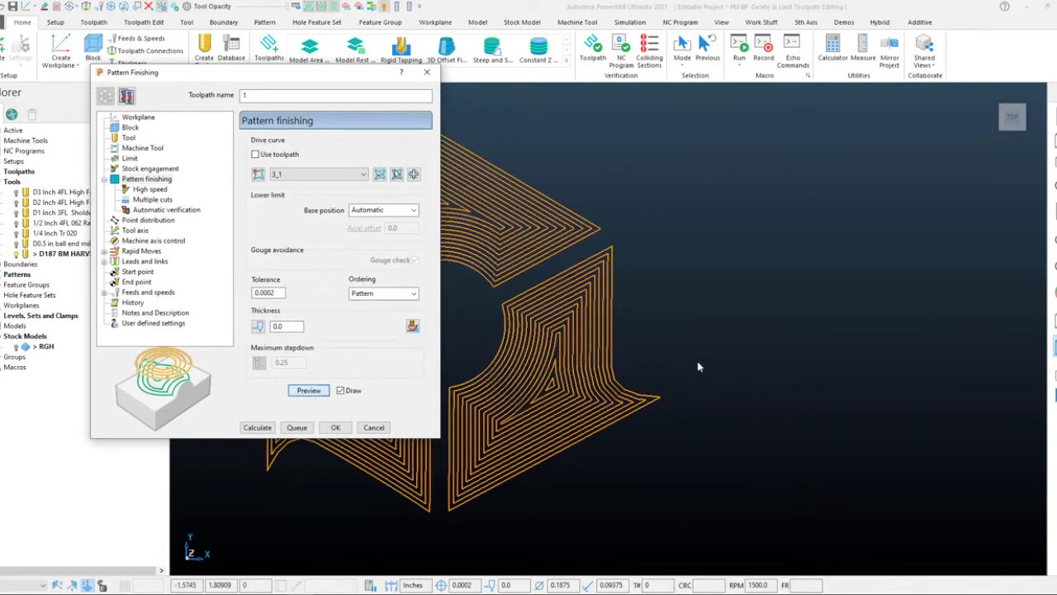
pyautogui.click(257, 427)
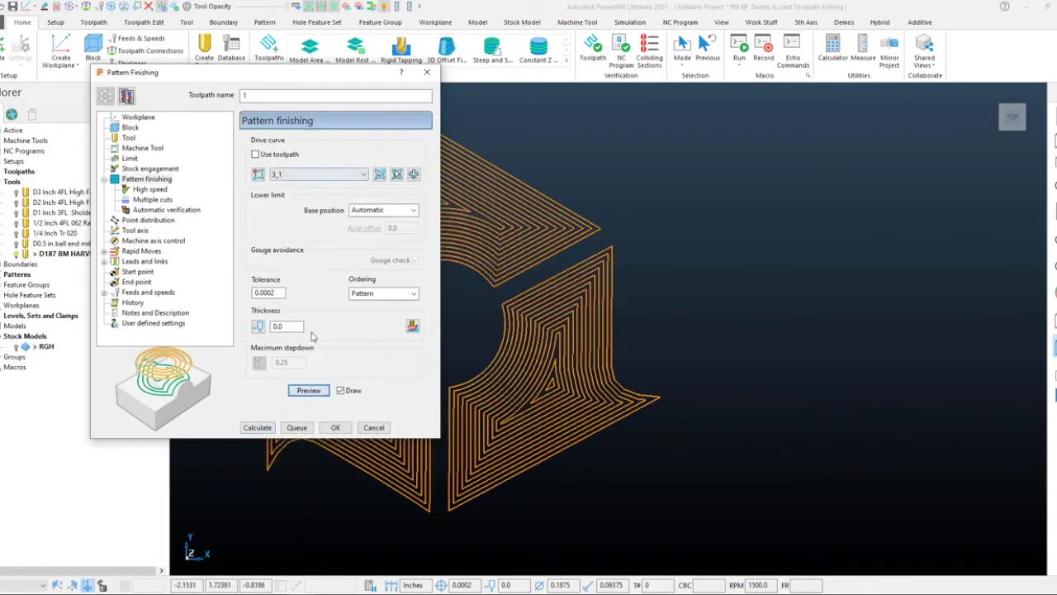
pyautogui.click(262, 425)
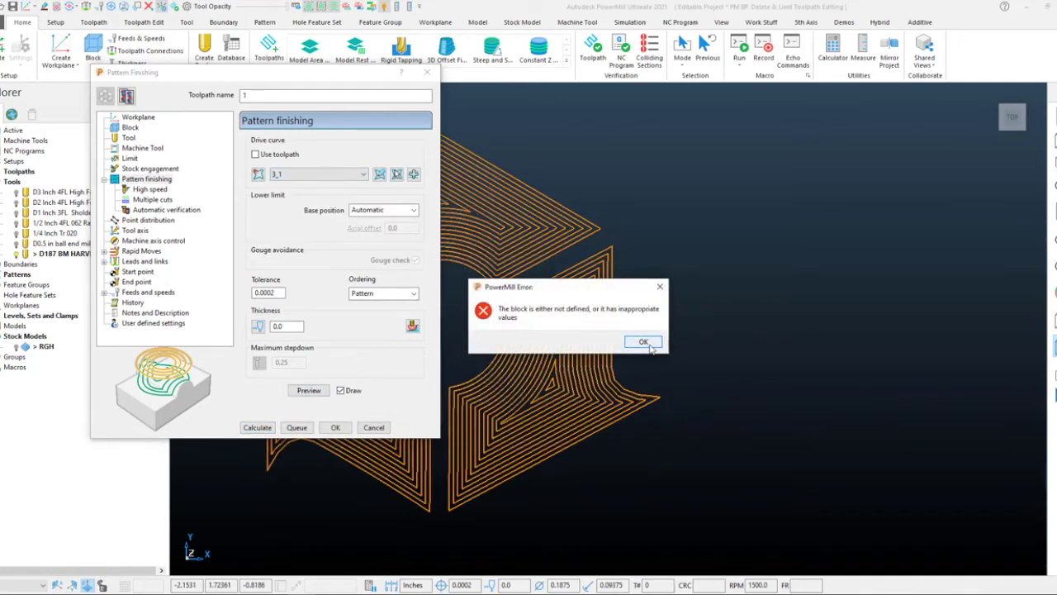
pyautogui.click(649, 346)
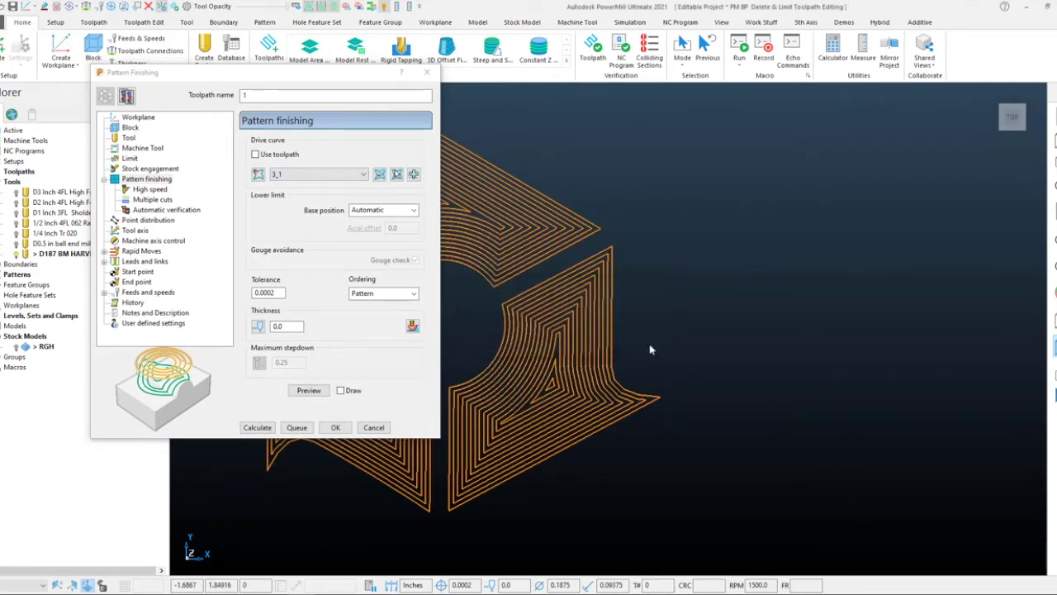
# - Calculate a box block from the model and calculate the pattern finishing toolpath on the logo emblem
pyautogui.click(130, 128)
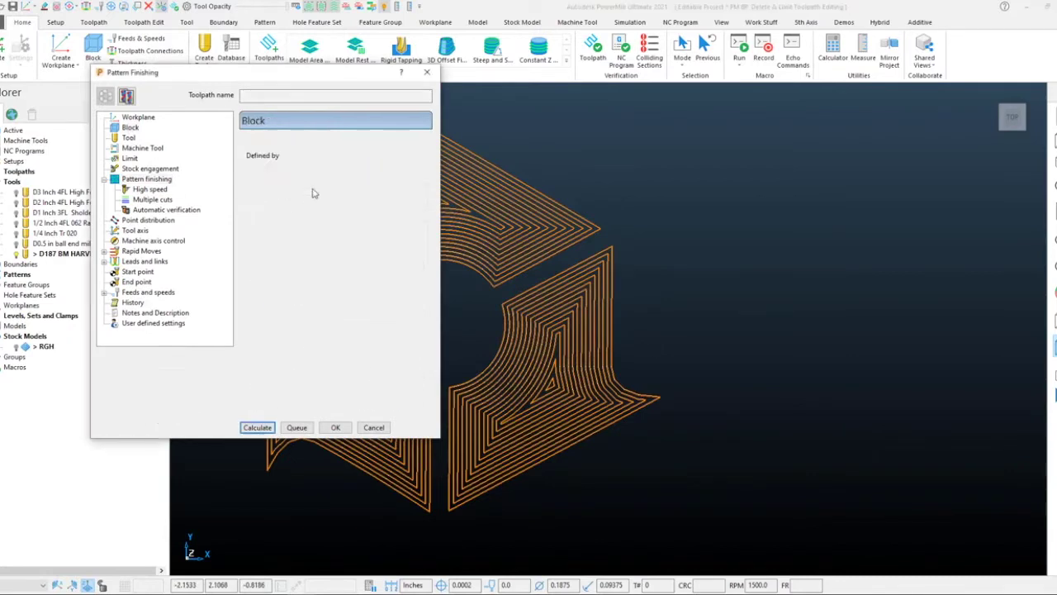
pyautogui.click(397, 375)
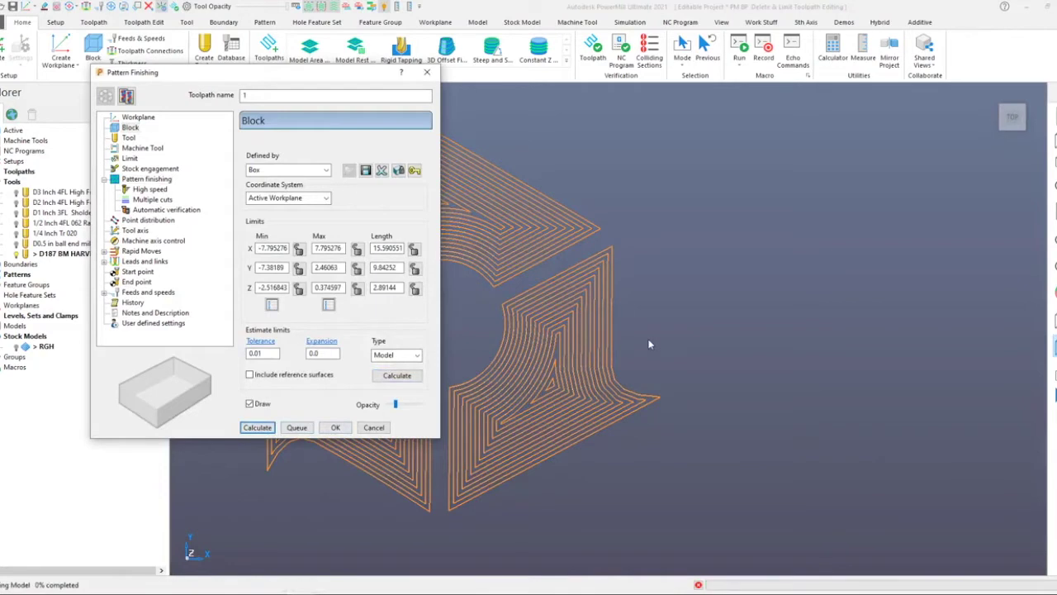
pyautogui.moveTo(649, 345)
pyautogui.mouseDown(button='middle')
pyautogui.moveTo(706, 330)
pyautogui.moveTo(673, 344)
pyautogui.moveTo(644, 339)
pyautogui.mouseUp(button='middle')
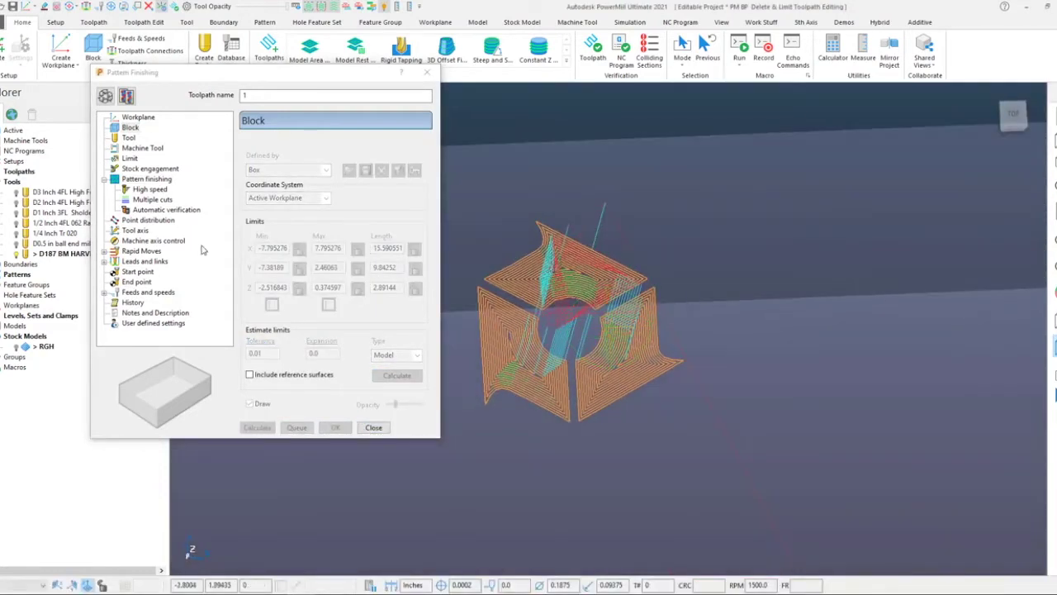
# - Expand the project's patterns to pick out pattern 3_1 and close the Pattern Finishing settings
pyautogui.doubleClick(16, 274)
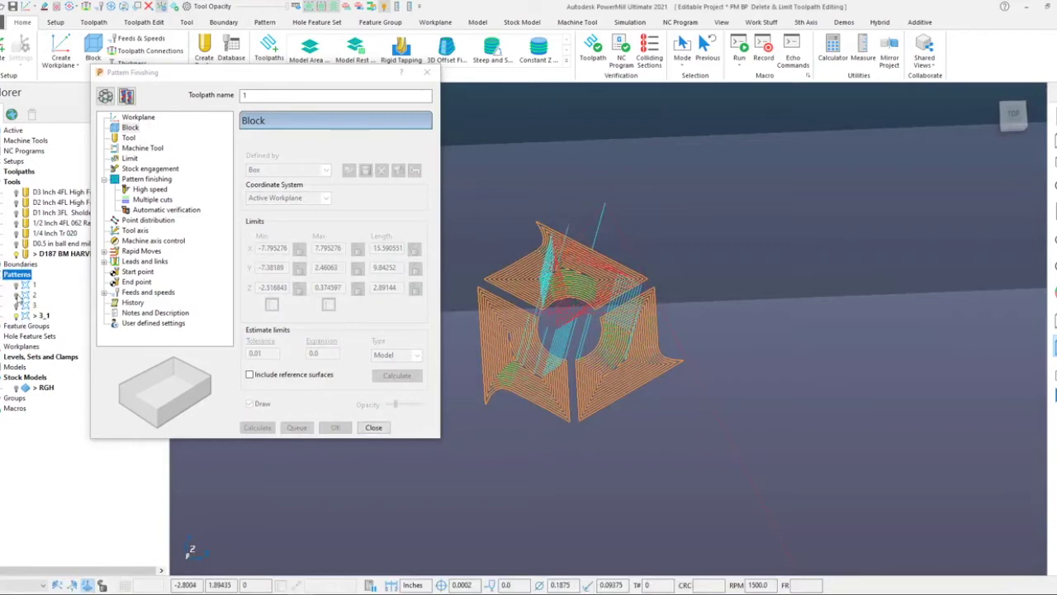
pyautogui.click(40, 315)
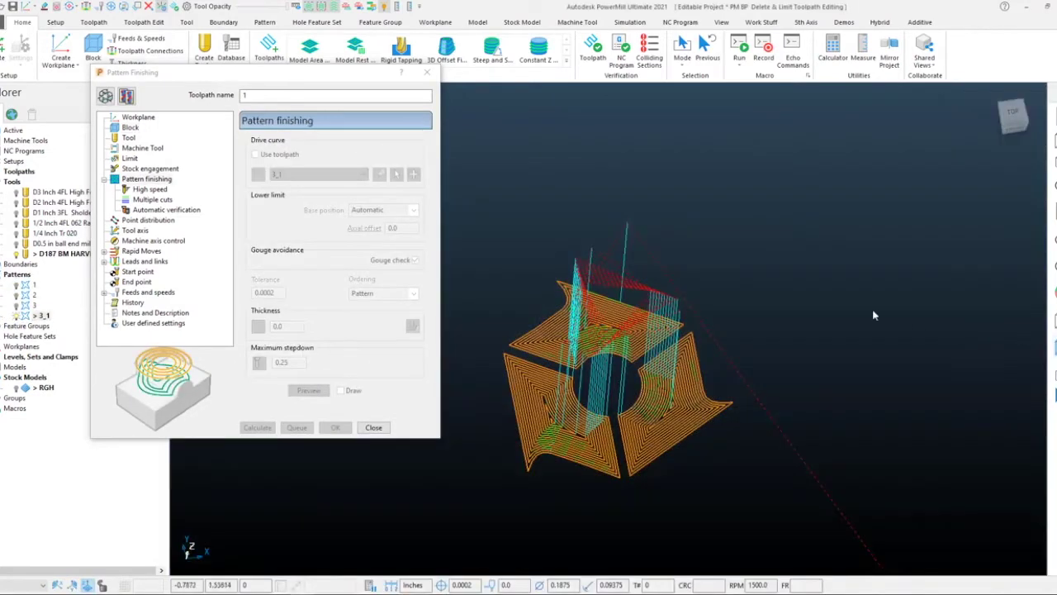
pyautogui.click(361, 428)
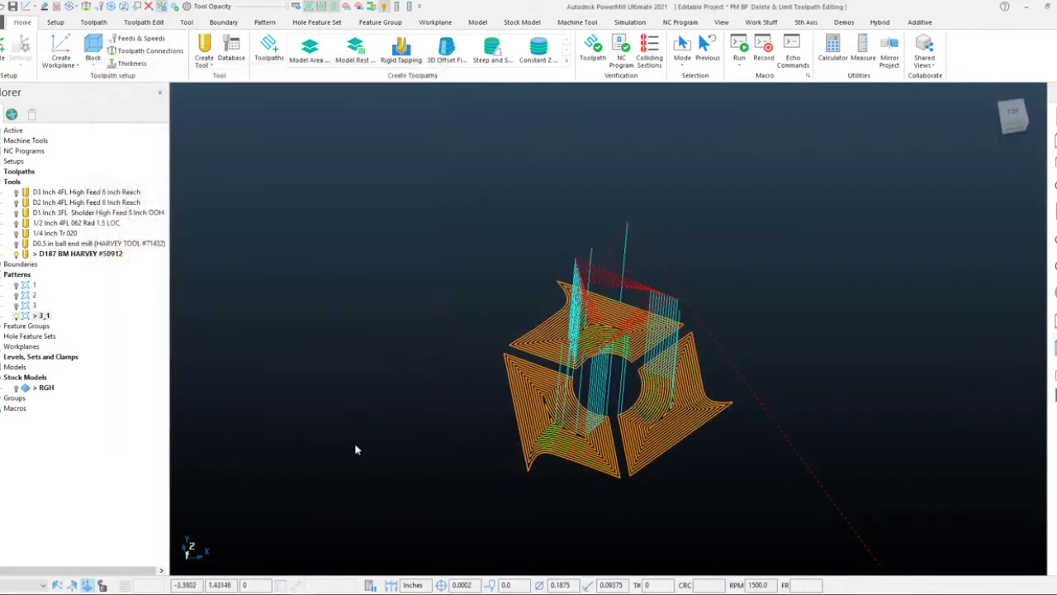
# - Switch to the AGP project and examine the individual surfaces around the tapered fillet end by selecting them one at a time
pyautogui.press('super+Tab')
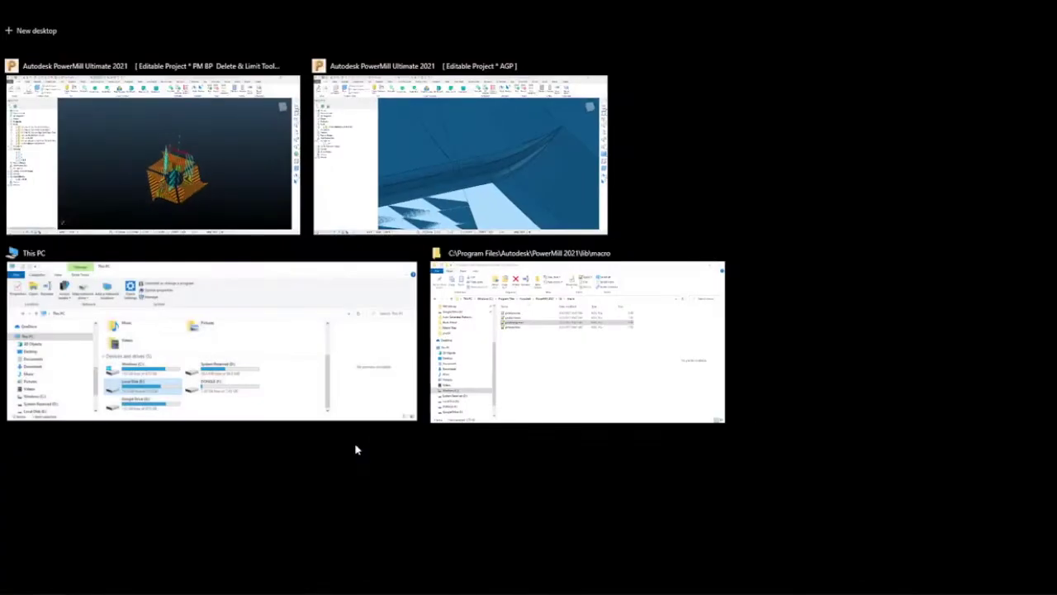
pyautogui.click(488, 177)
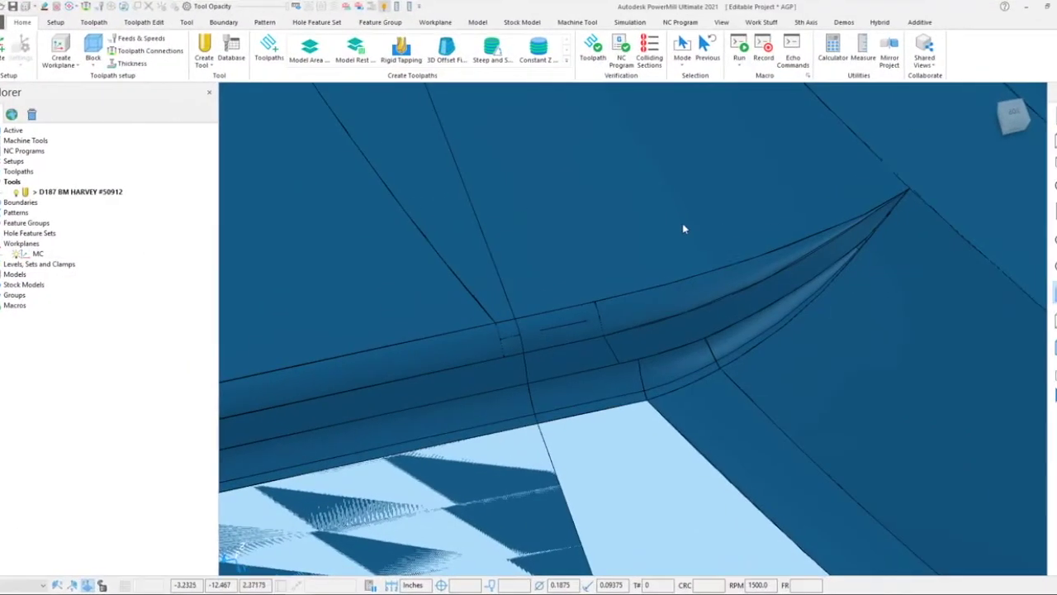
pyautogui.click(859, 246)
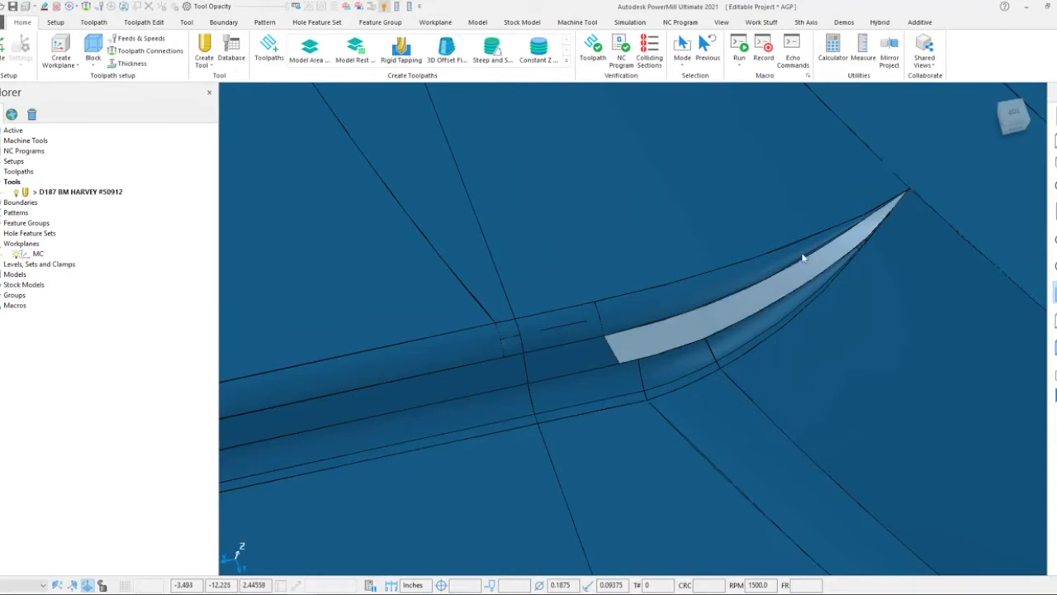
pyautogui.click(774, 328)
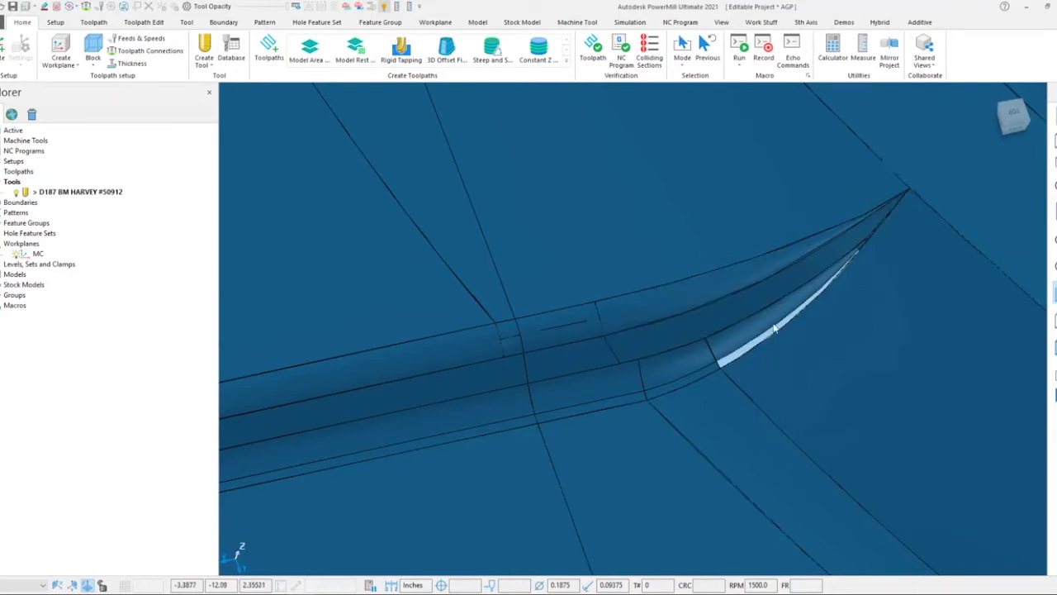
pyautogui.click(705, 377)
pyautogui.click(727, 361)
pyautogui.click(711, 373)
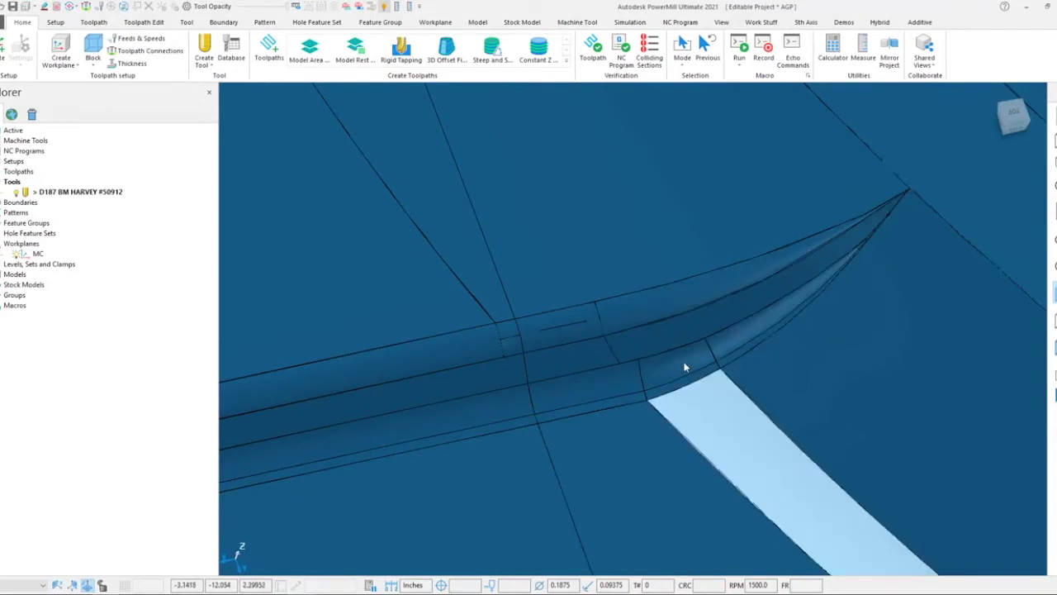
pyautogui.click(682, 372)
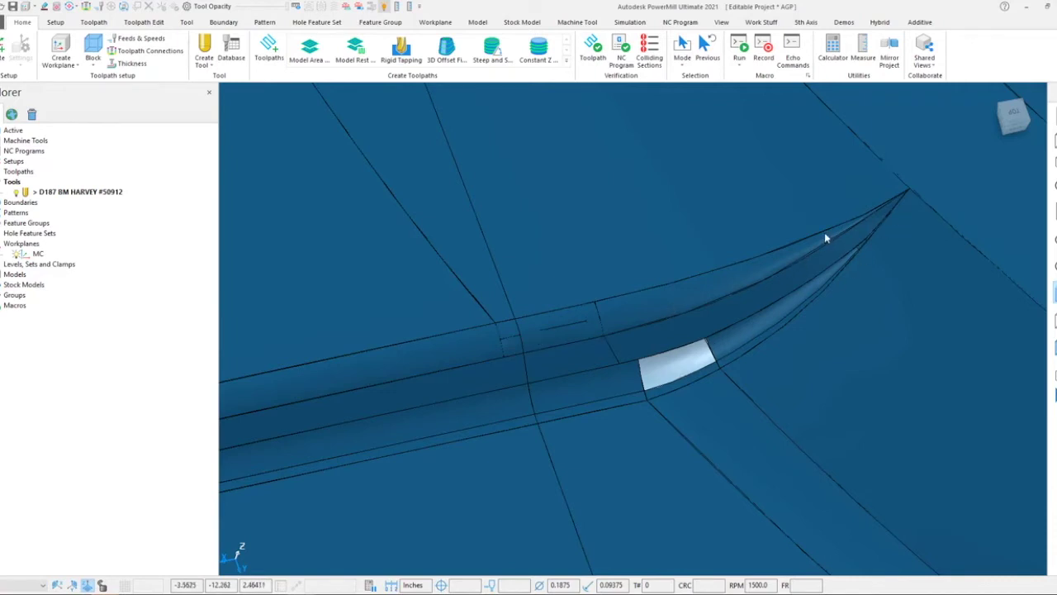
# - Start a composite curve at the tapered fillet's tip and trace it along the fillet's lower edge onto the straight groove edge
pyautogui.click(265, 23)
pyautogui.click(6, 51)
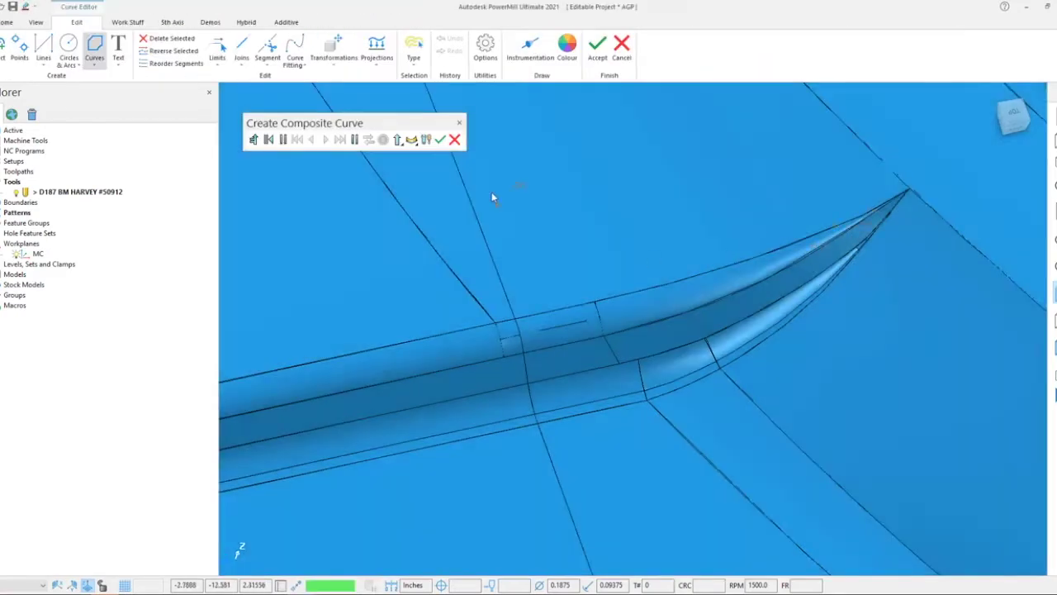
pyautogui.click(897, 201)
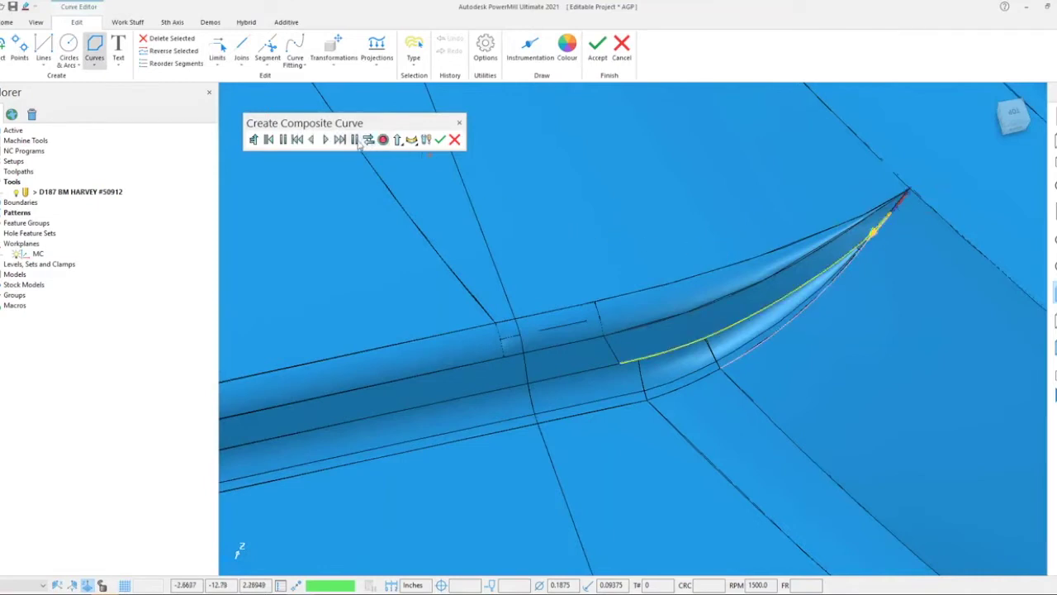
pyautogui.click(326, 139)
pyautogui.click(325, 140)
pyautogui.click(326, 139)
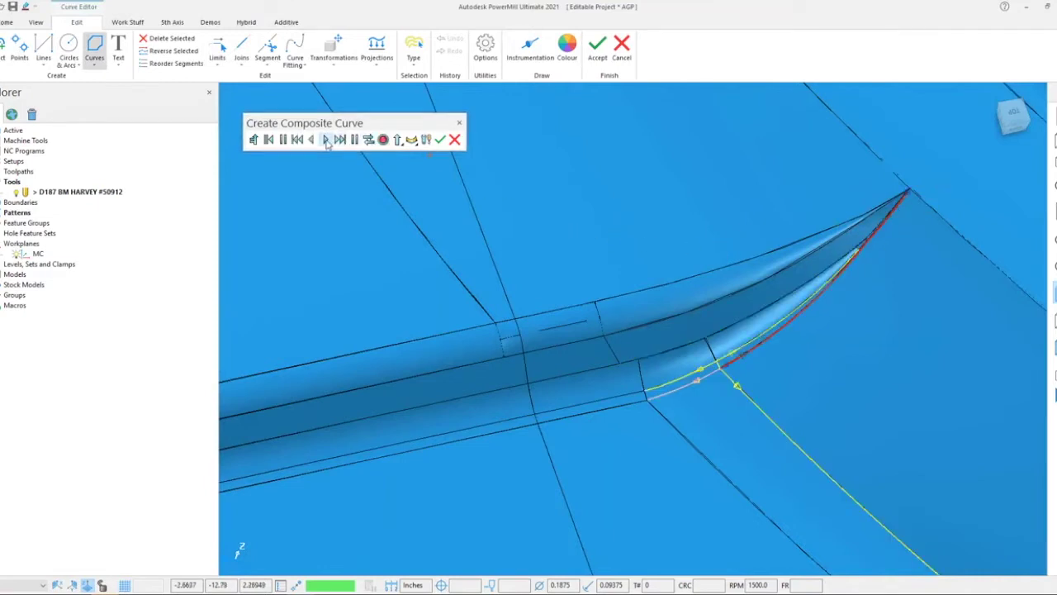
pyautogui.click(326, 140)
pyautogui.click(326, 140)
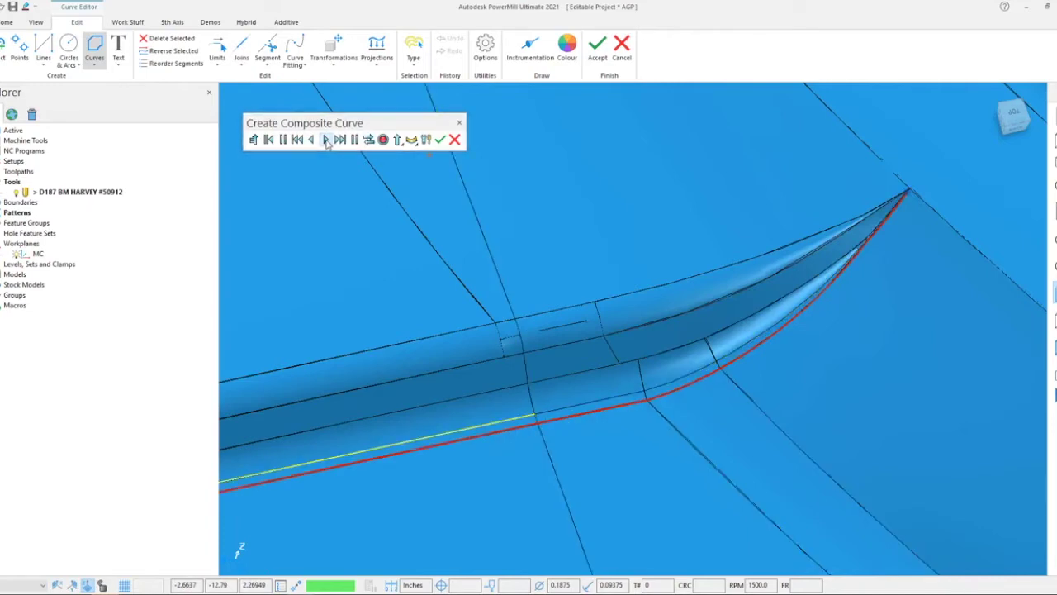
# - Extend the composite curve along the groove's lower edge to its far end, end the trace there and save the curve
pyautogui.moveTo(729, 373); pyautogui.dragTo(720, 361, button='middle')
pyautogui.scroll(-5, 721, 361)
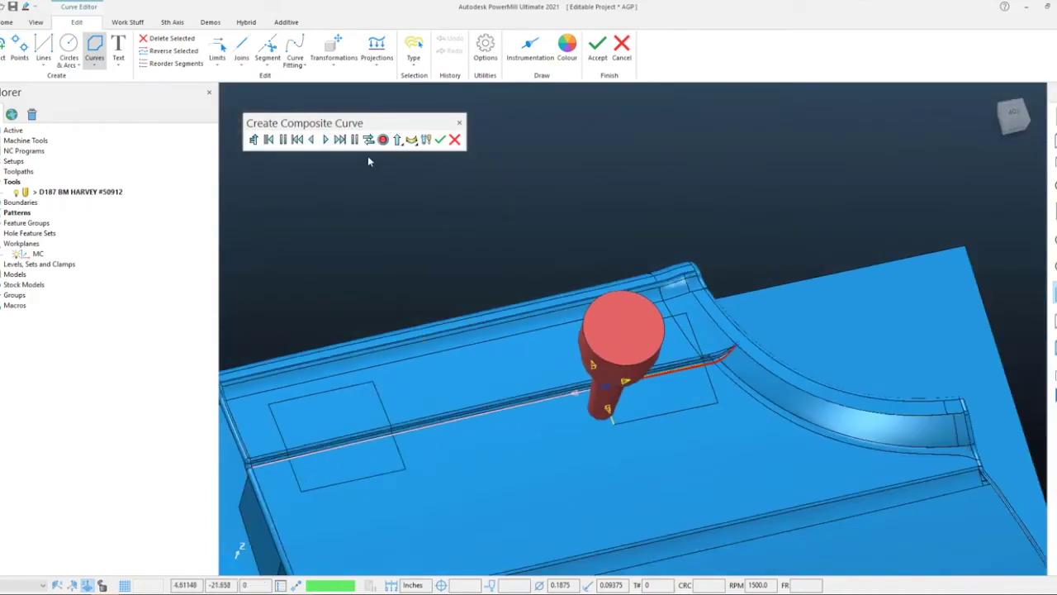
pyautogui.click(325, 139)
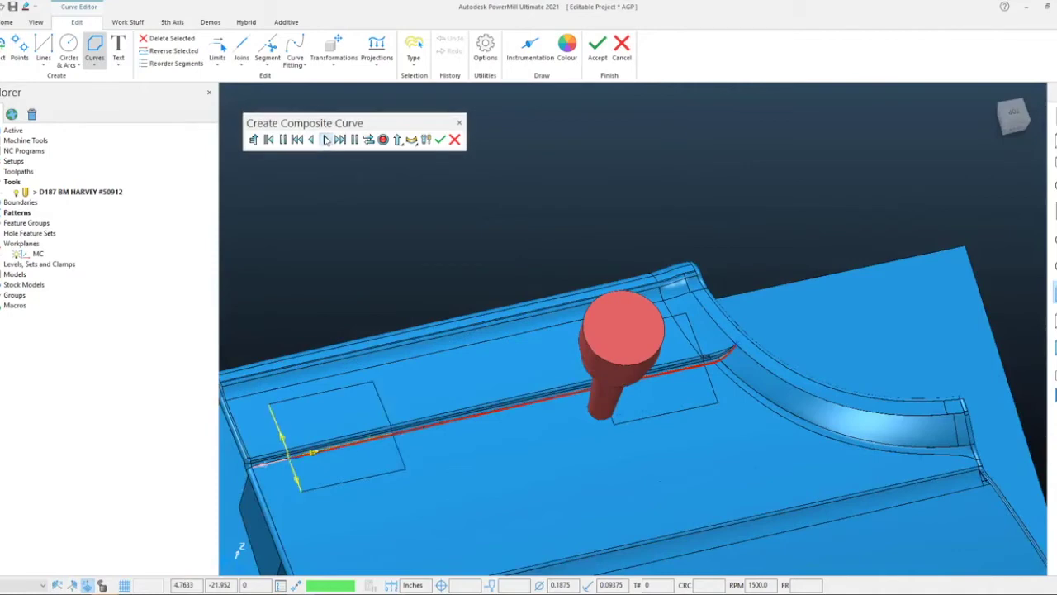
pyautogui.click(325, 140)
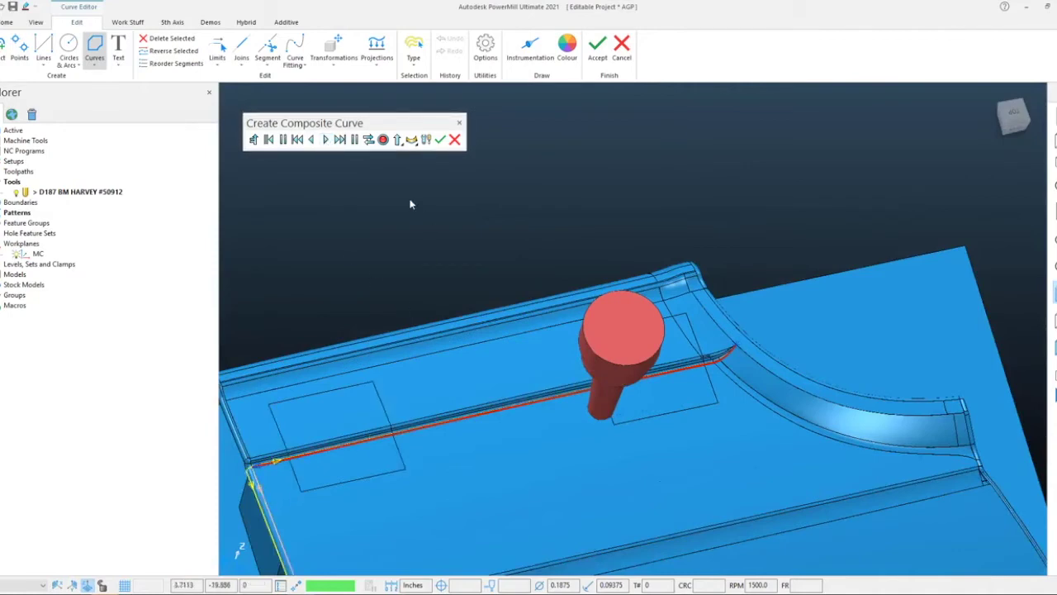
pyautogui.click(383, 139)
pyautogui.click(439, 139)
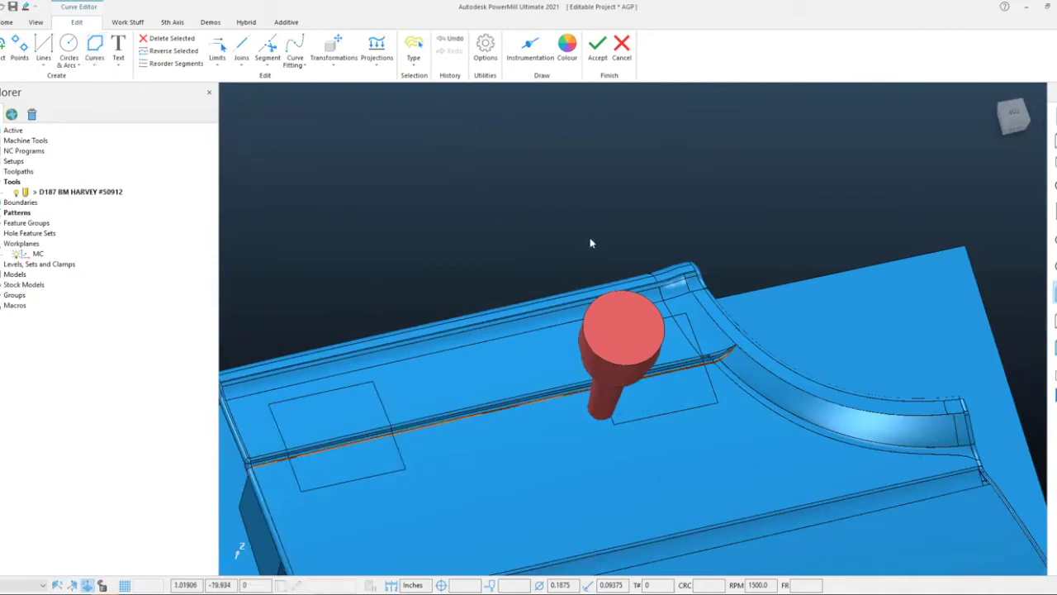
# - Check the composite curve around the tapered fillet end and accept the pattern's curve edits
pyautogui.scroll(5, 708, 352)
pyautogui.moveTo(707, 352); pyautogui.dragTo(597, 408, button='middle')
pyautogui.scroll(4, 674, 240)
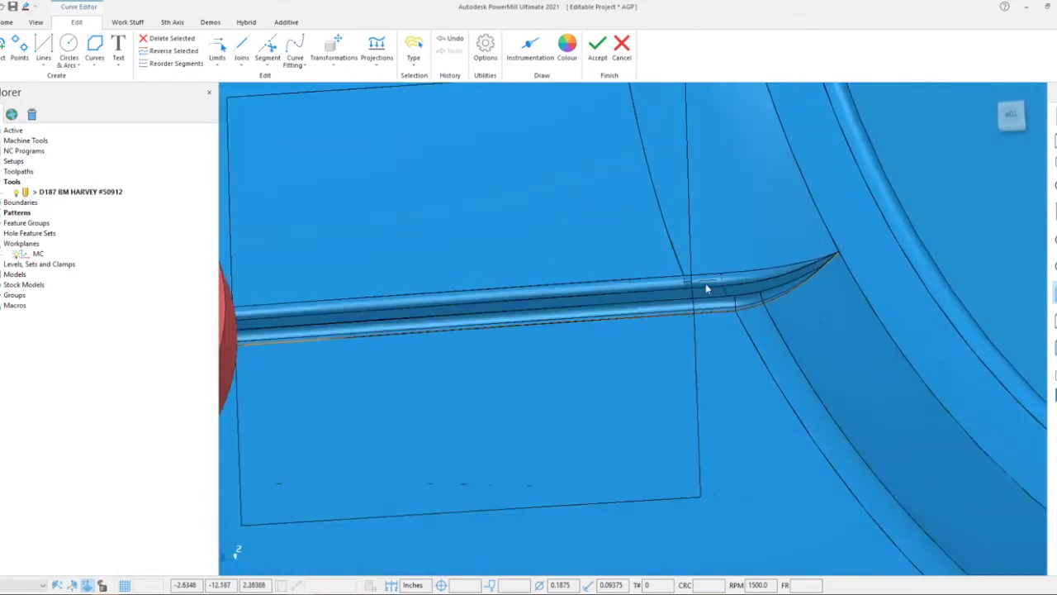
pyautogui.scroll(3, 821, 250)
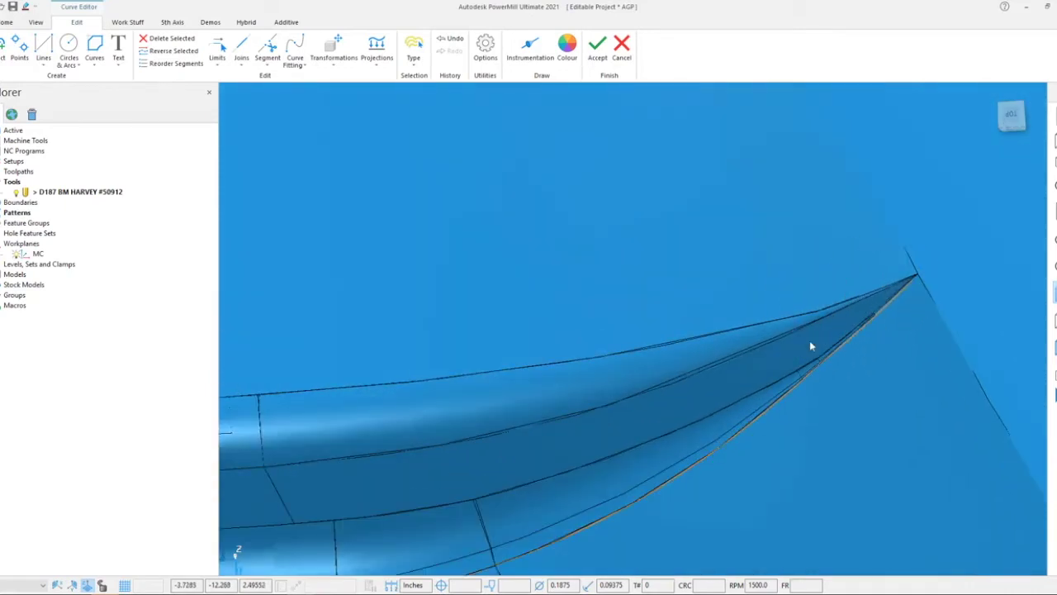
pyautogui.click(604, 366)
pyautogui.scroll(-4, 722, 421)
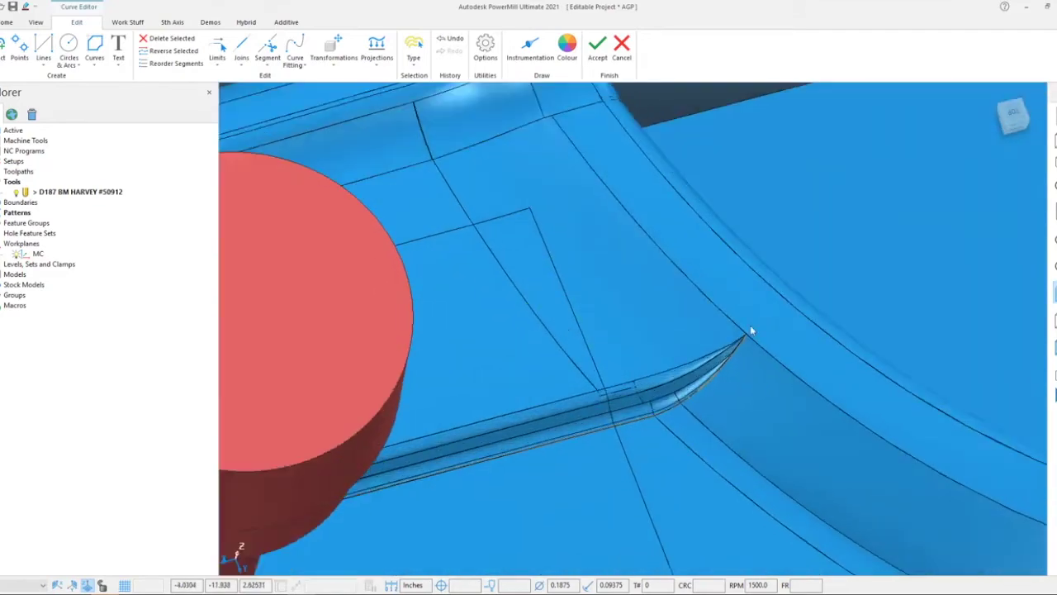
pyautogui.click(598, 48)
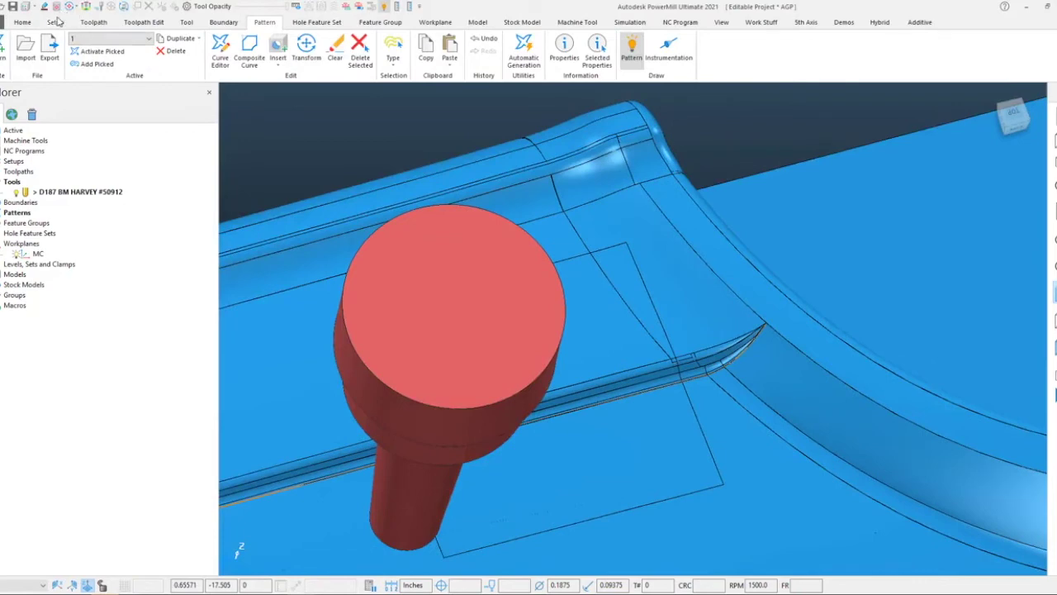
# - Create a workplane on the surface beside the groove, raised slightly along Z, and make it the active workplane
pyautogui.click(26, 7)
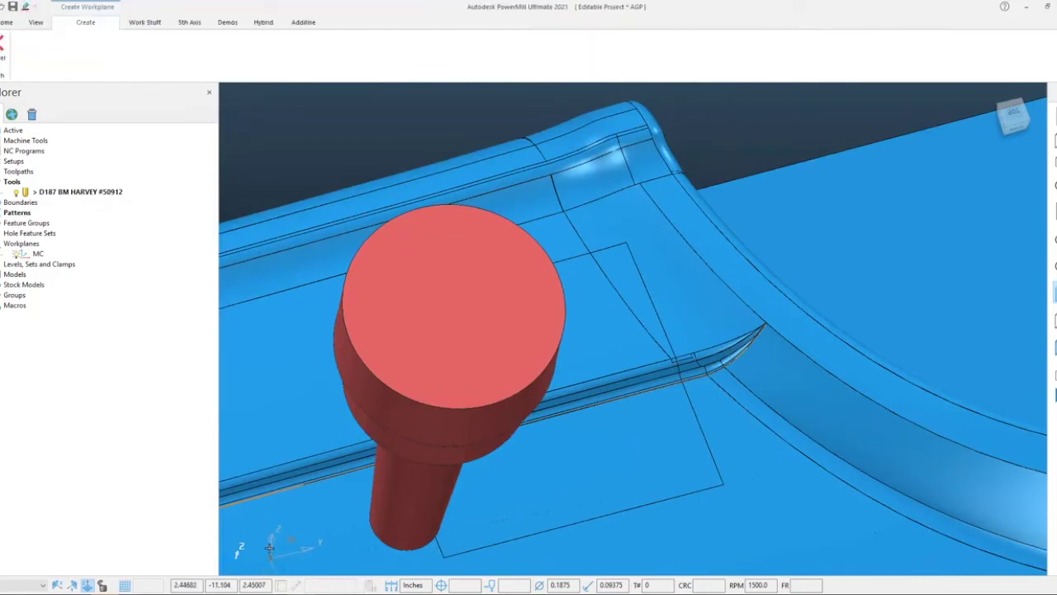
pyautogui.scroll(3, 316, 376)
pyautogui.click(312, 384)
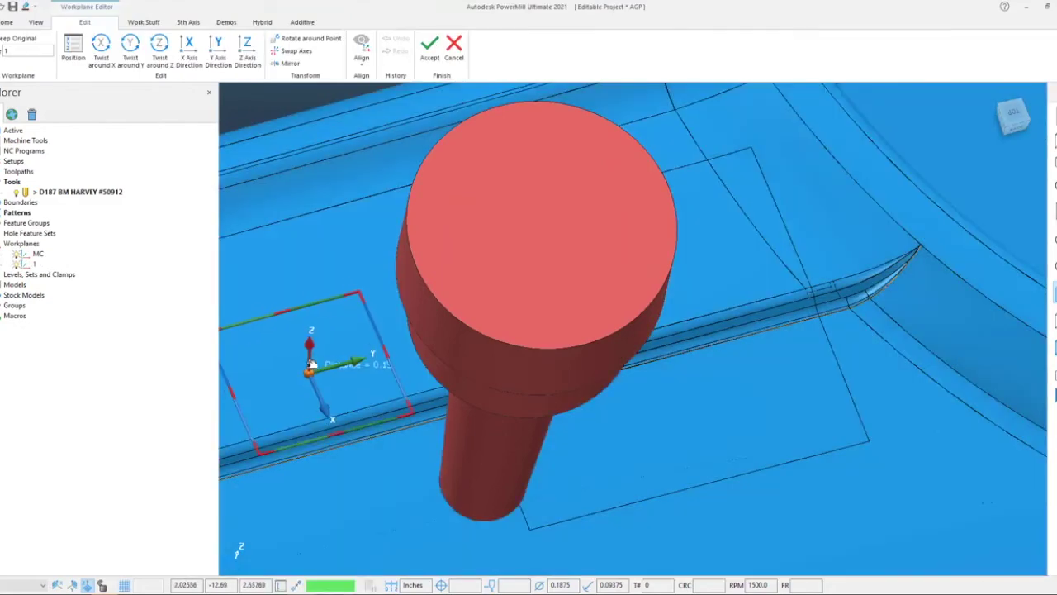
pyautogui.click(427, 62)
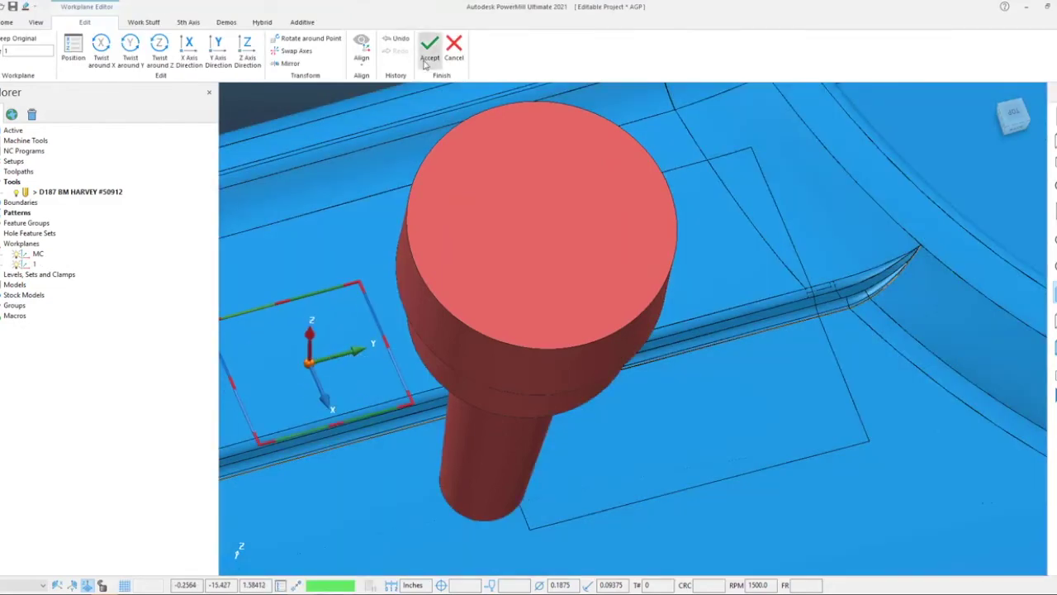
pyautogui.click(25, 266)
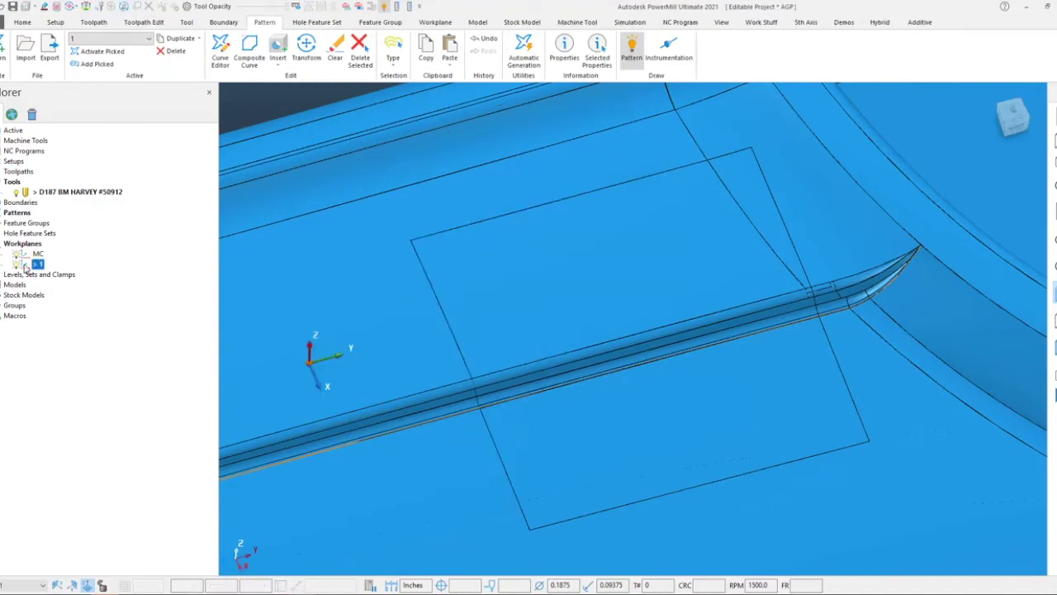
# - Flatten the composite curve onto the active workplane and accept the pattern's curve edits
pyautogui.moveTo(610, 376); pyautogui.dragTo(644, 405, button='middle')
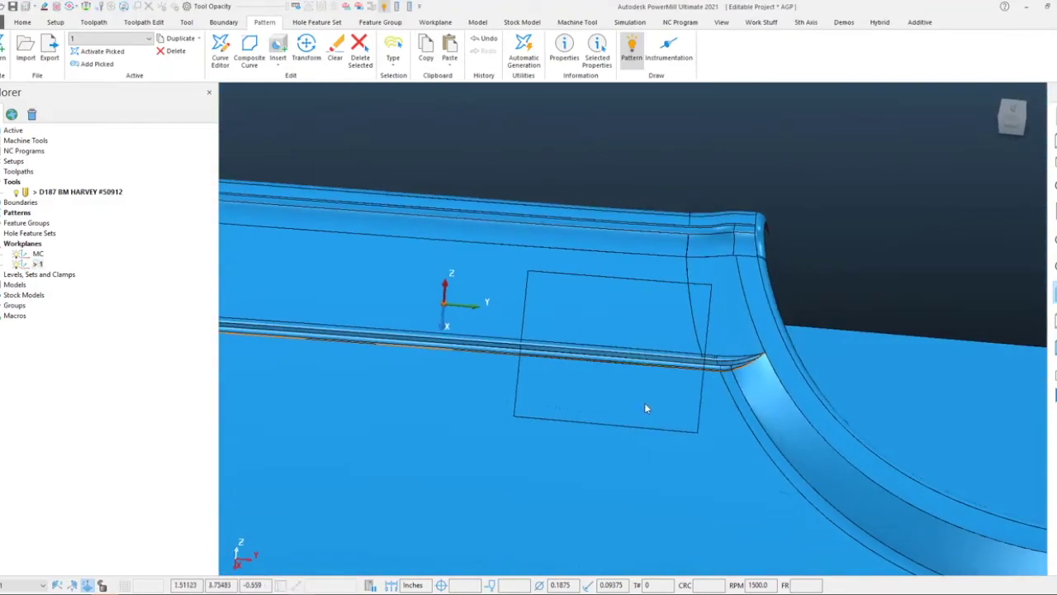
pyautogui.click(221, 51)
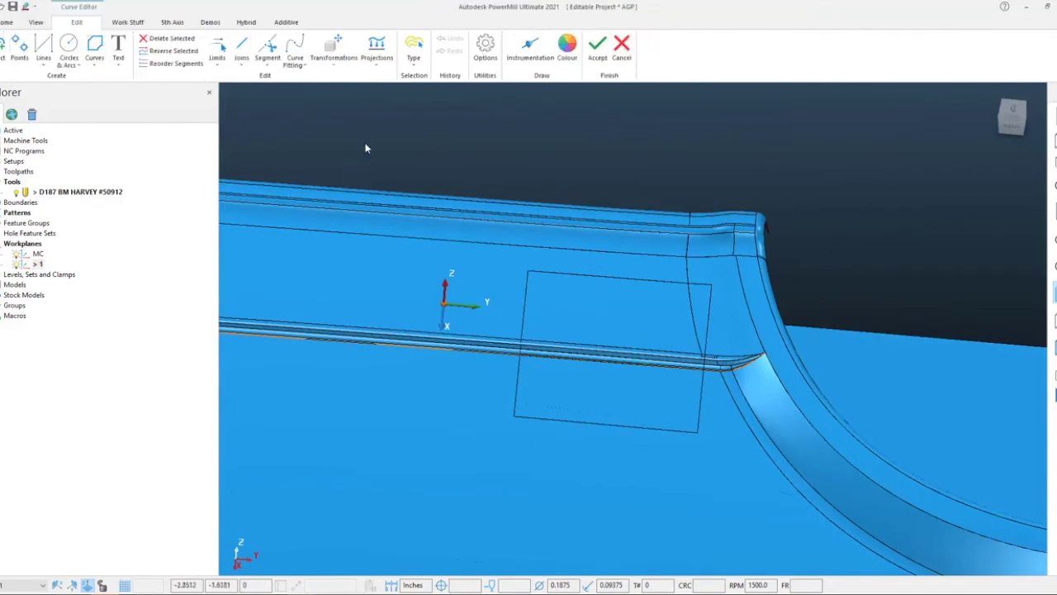
pyautogui.click(377, 51)
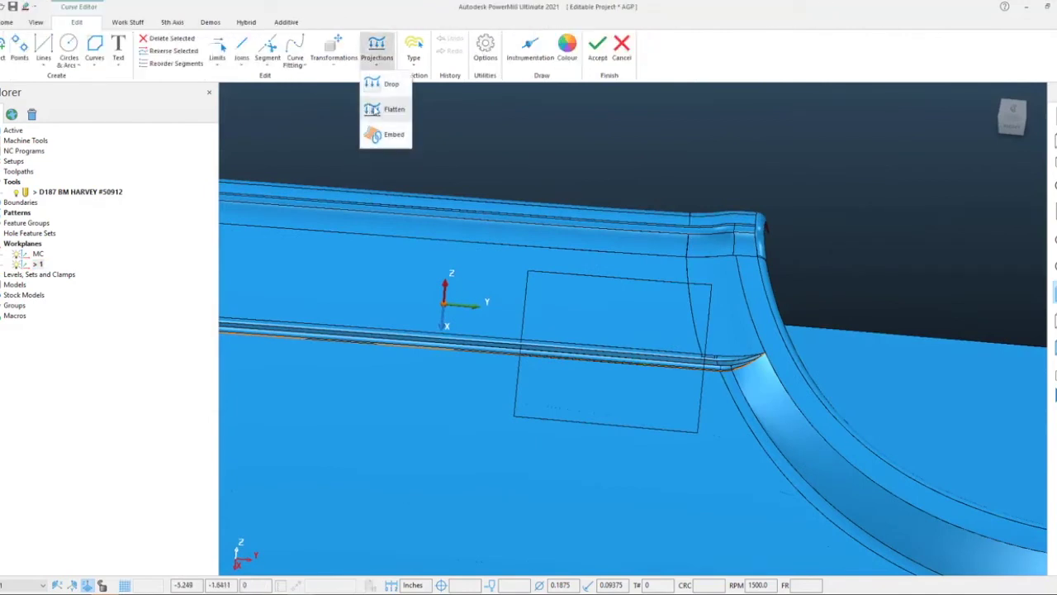
pyautogui.click(385, 109)
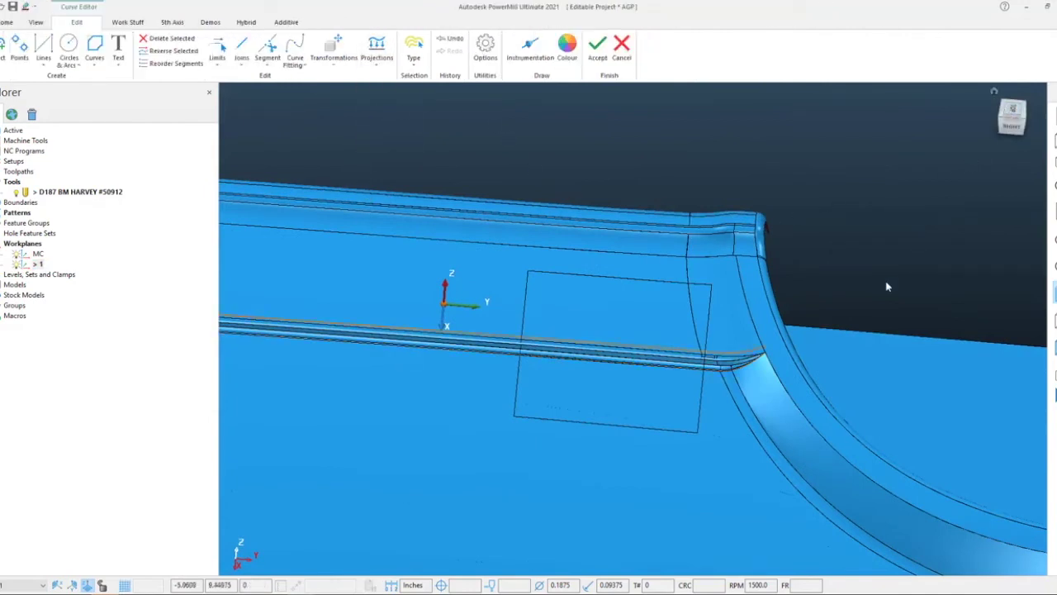
pyautogui.moveTo(887, 286); pyautogui.dragTo(716, 325, button='middle')
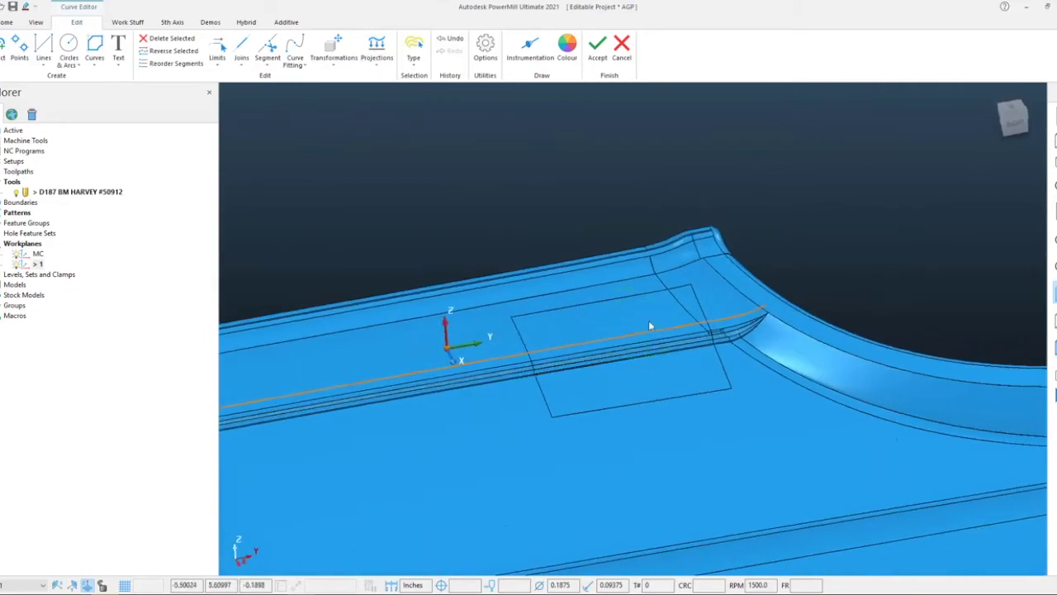
pyautogui.click(1030, 105)
pyautogui.scroll(8, 744, 194)
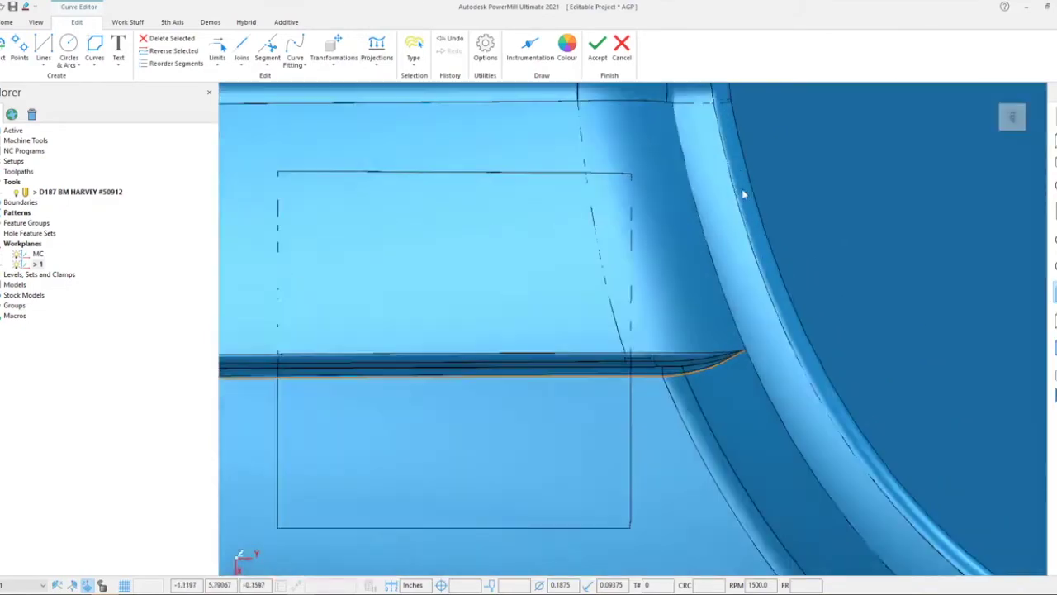
pyautogui.scroll(2, 743, 194)
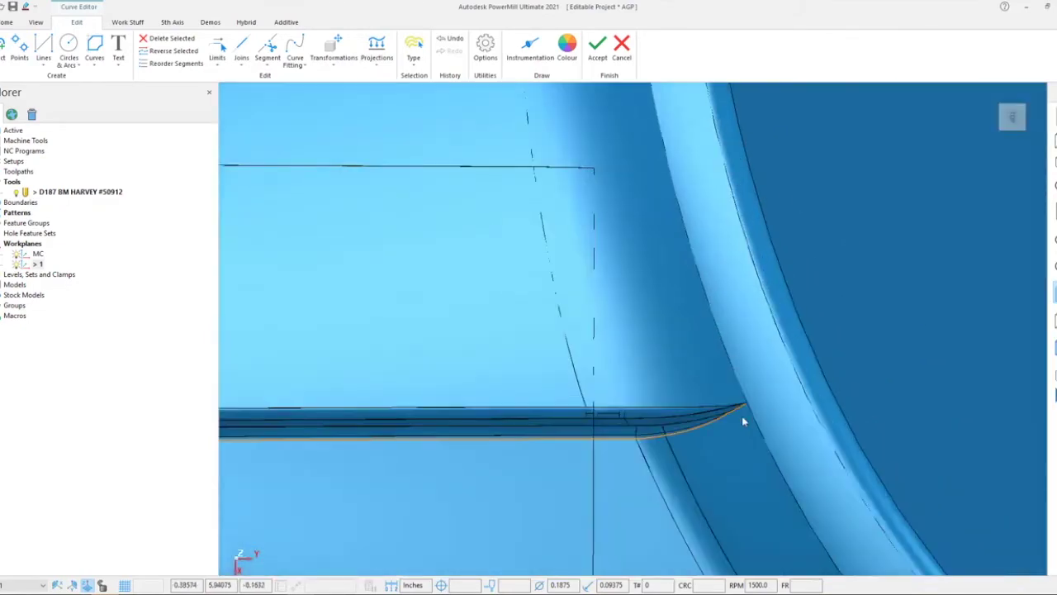
pyautogui.click(606, 56)
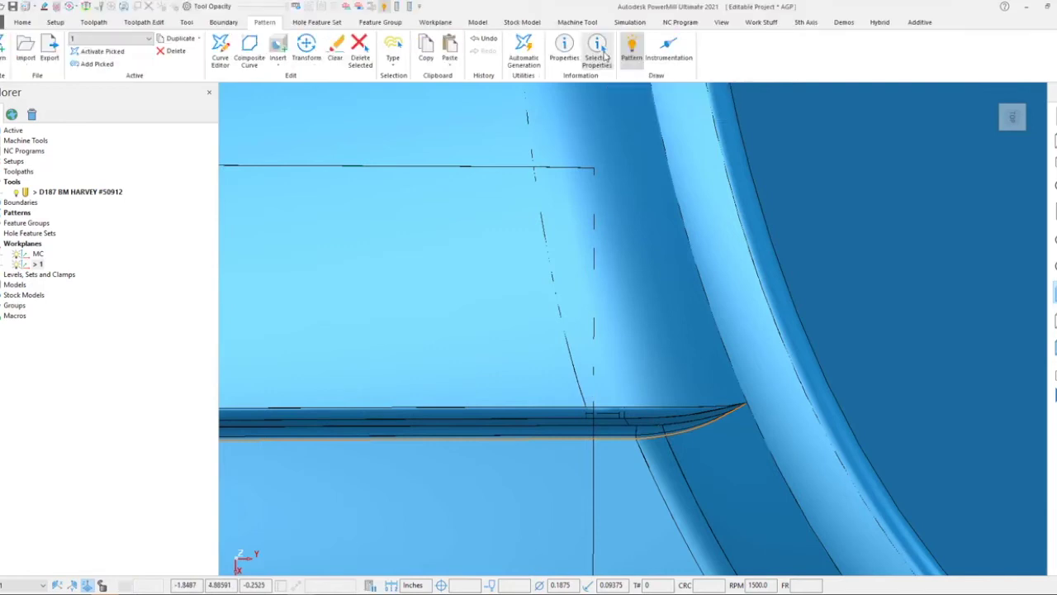
# - Generate offset curves across the groove from the flattened curve with stepover 0.01, left distance 0.0 and right distance 0.25
pyautogui.click(526, 56)
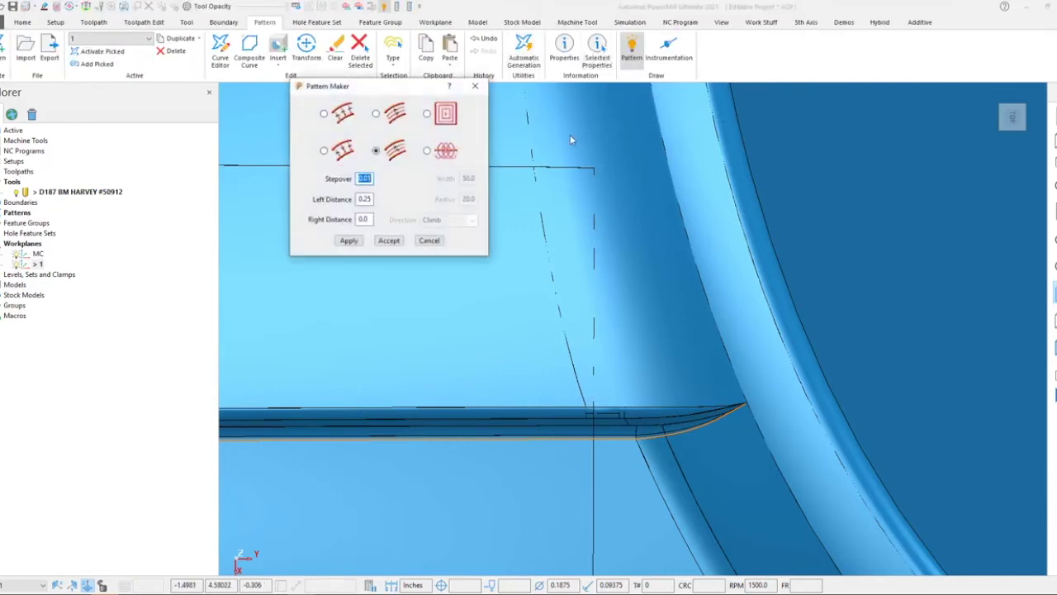
pyautogui.click(367, 198)
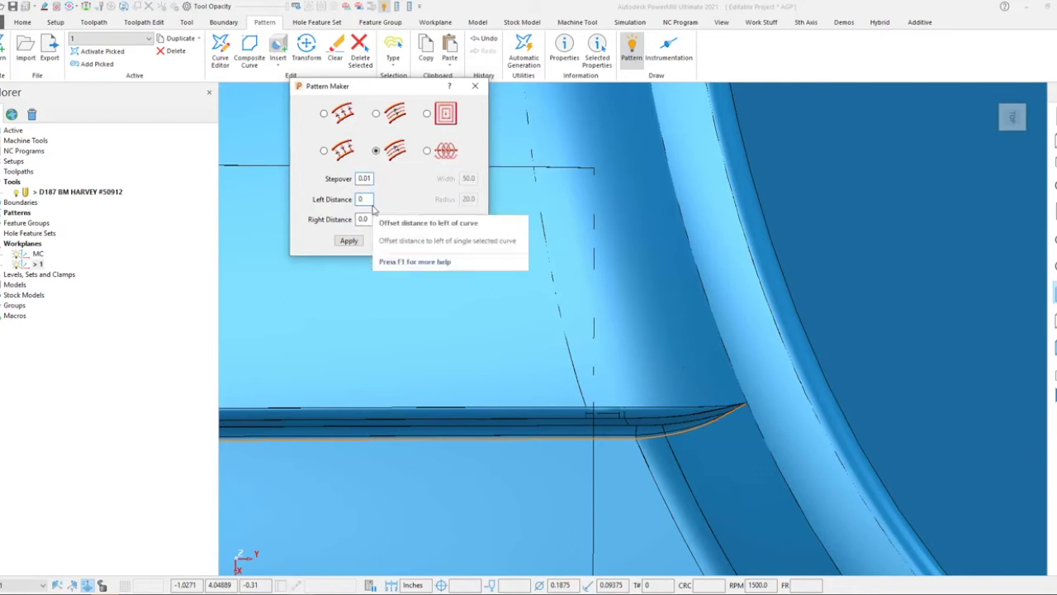
pyautogui.click(370, 219)
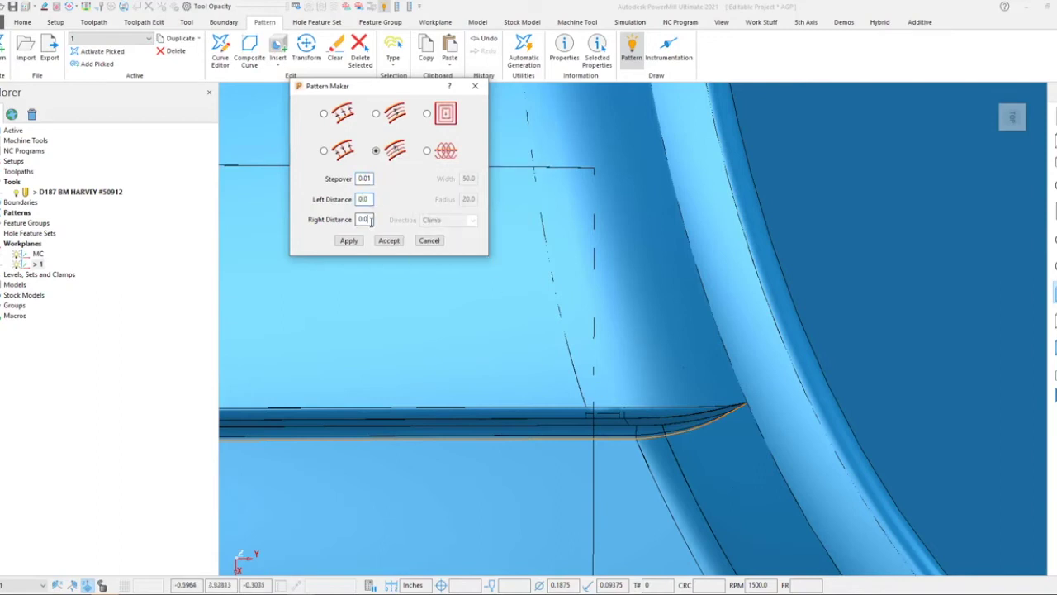
pyautogui.moveTo(371, 219); pyautogui.dragTo(337, 226)
pyautogui.write('25')
pyautogui.click(348, 241)
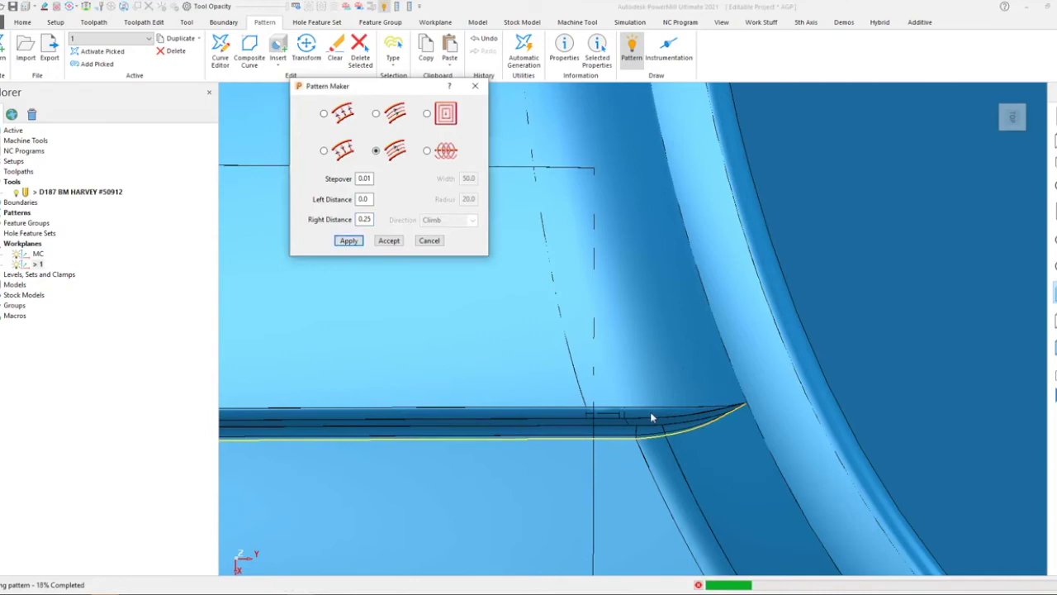
pyautogui.scroll(5, 672, 405)
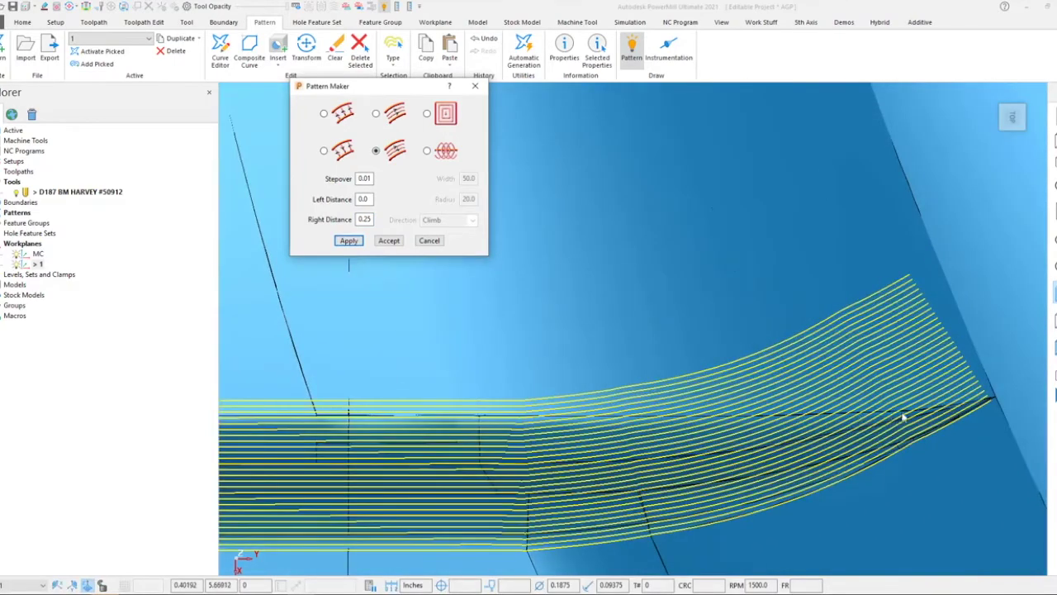
pyautogui.scroll(-2, 787, 459)
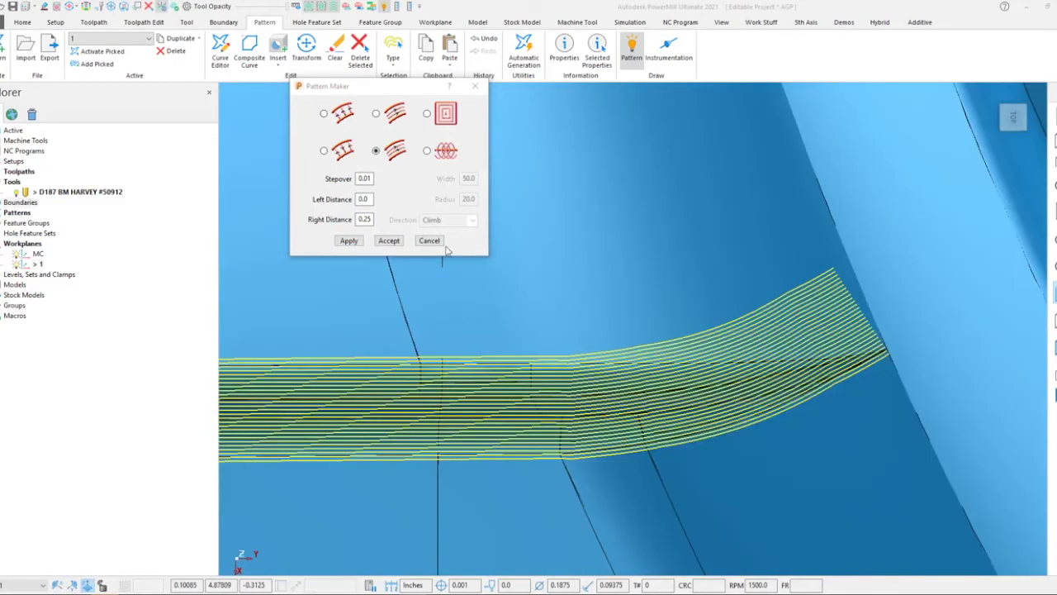
pyautogui.click(389, 241)
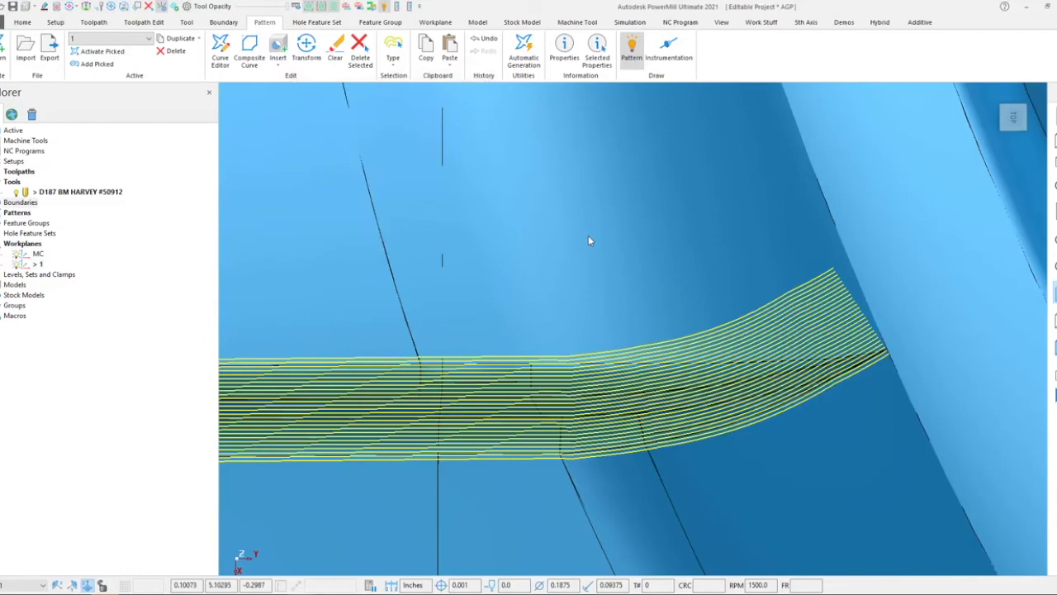
# - Start a new finishing toolpath with the Pattern Finishing strategy
pyautogui.click(22, 22)
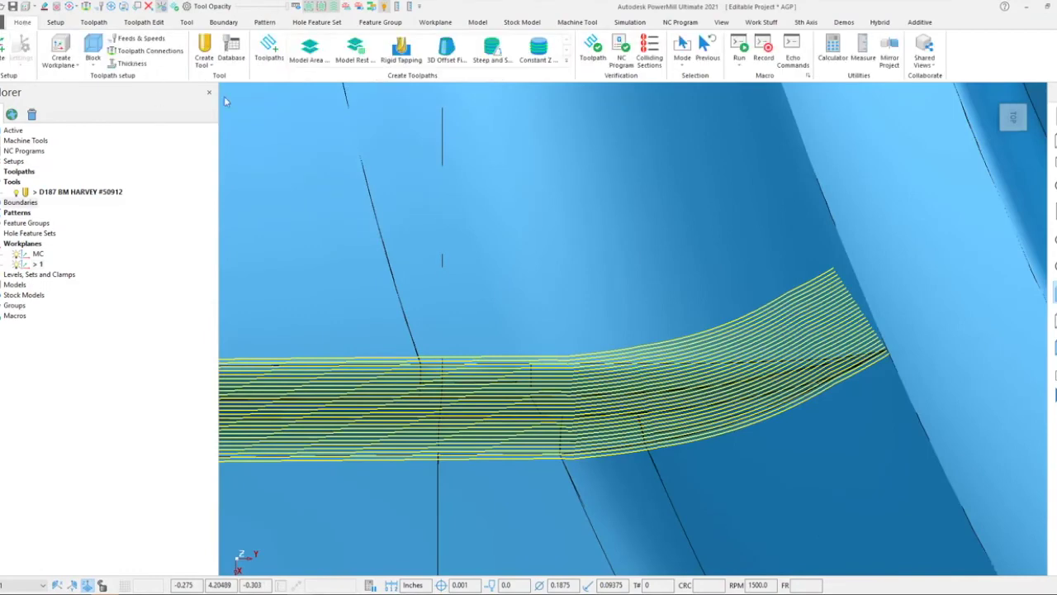
pyautogui.click(269, 49)
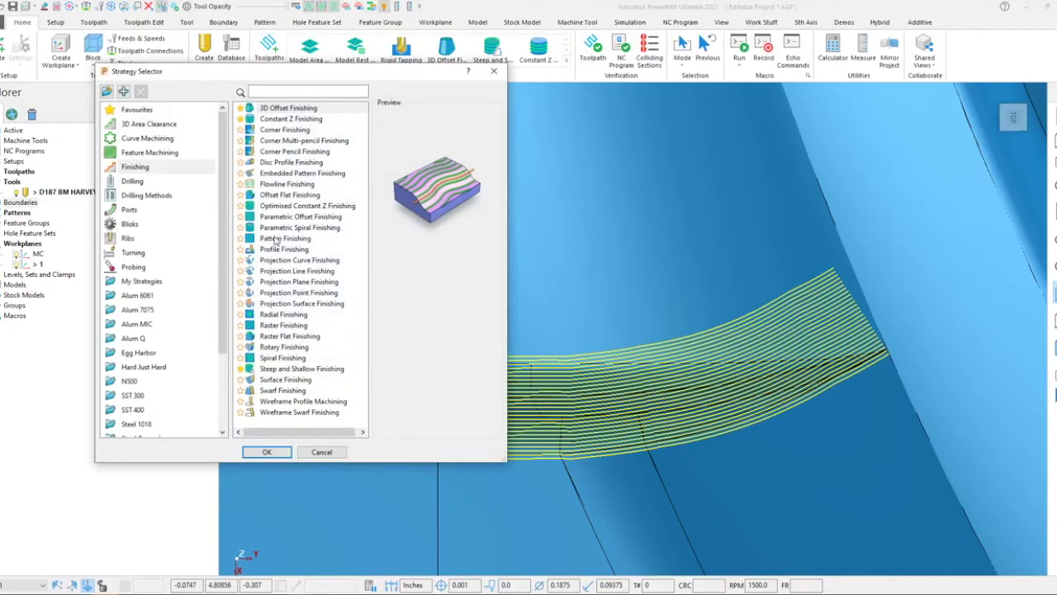
pyautogui.doubleClick(285, 239)
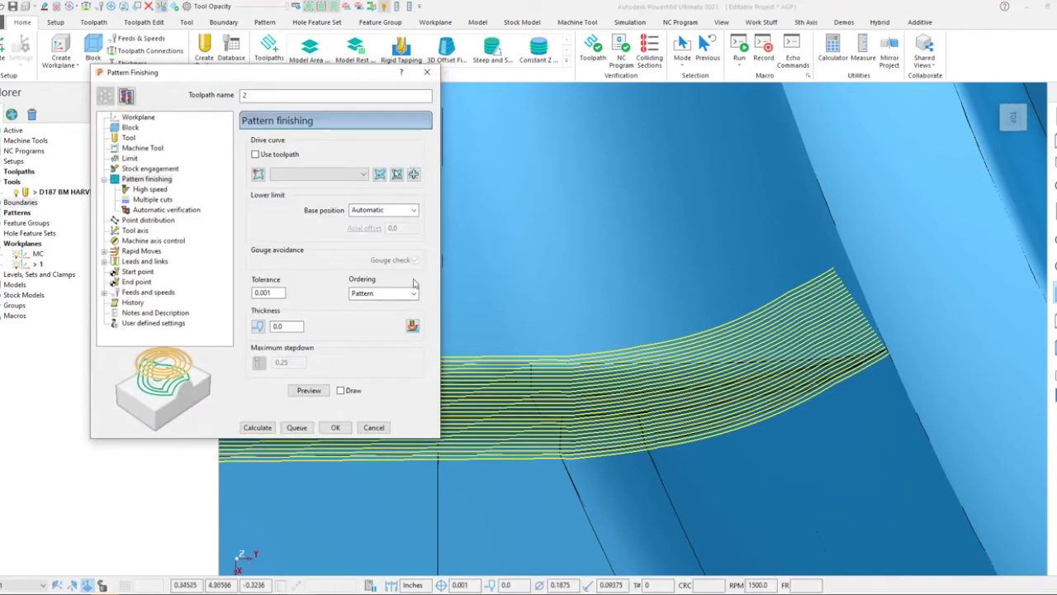
# - Assign the offset pattern as the drive curve and calculate a box block from the model in the active workplane
pyautogui.click(328, 180)
pyautogui.click(290, 196)
pyautogui.click(128, 128)
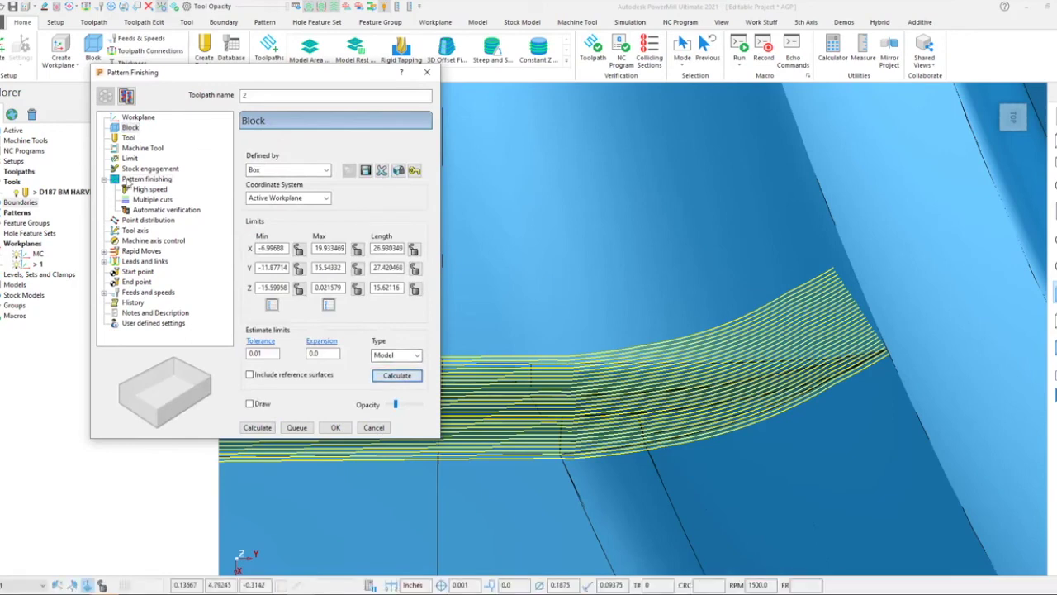
# - Calculate the pattern finishing toolpath along the groove with pattern 1_1 as the drive curve
pyautogui.click(132, 179)
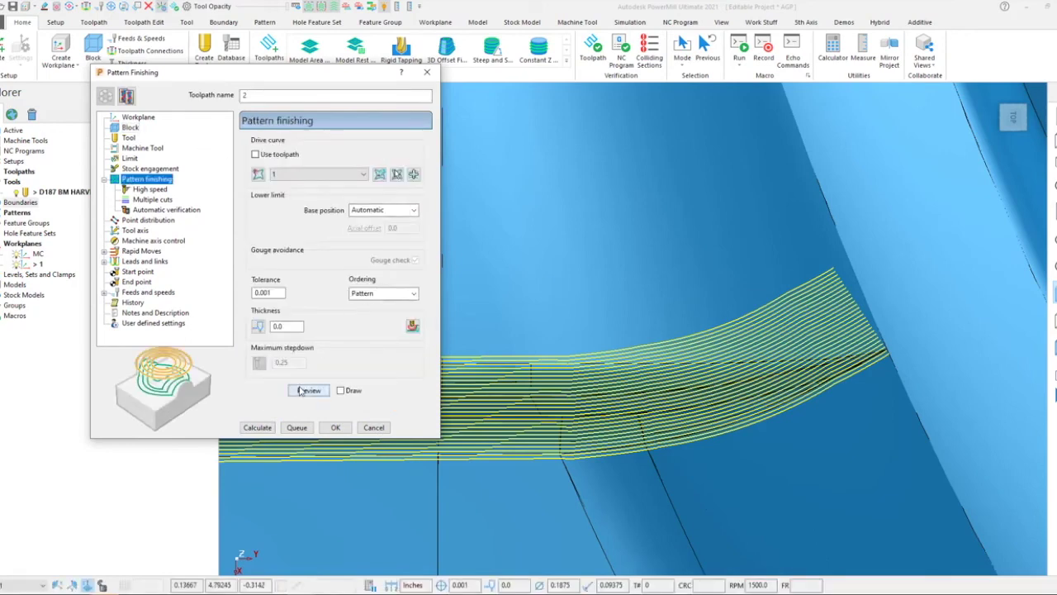
pyautogui.click(258, 427)
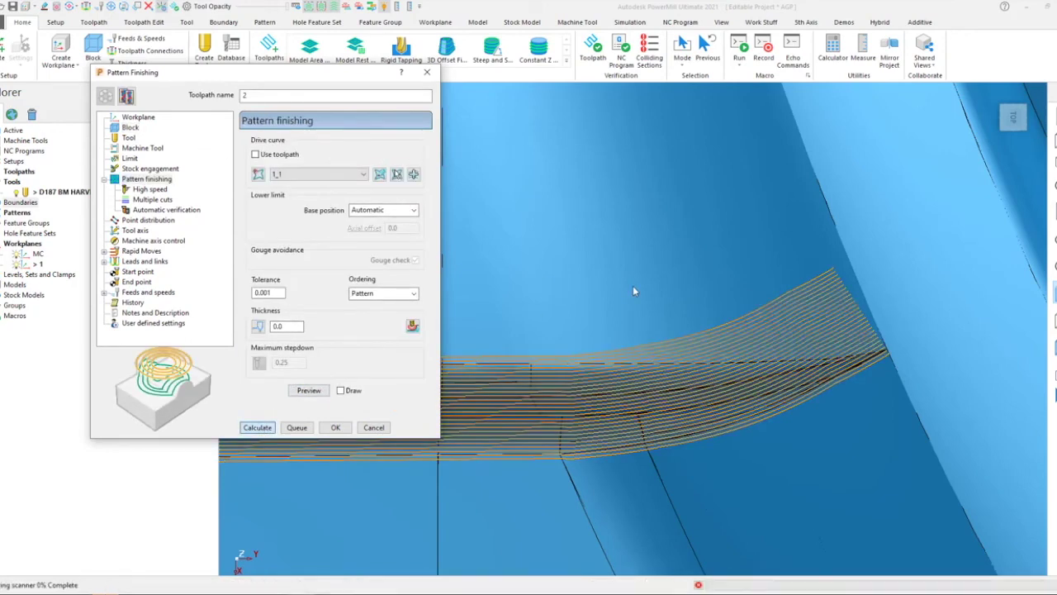
pyautogui.moveTo(633, 291); pyautogui.dragTo(899, 353, button='middle')
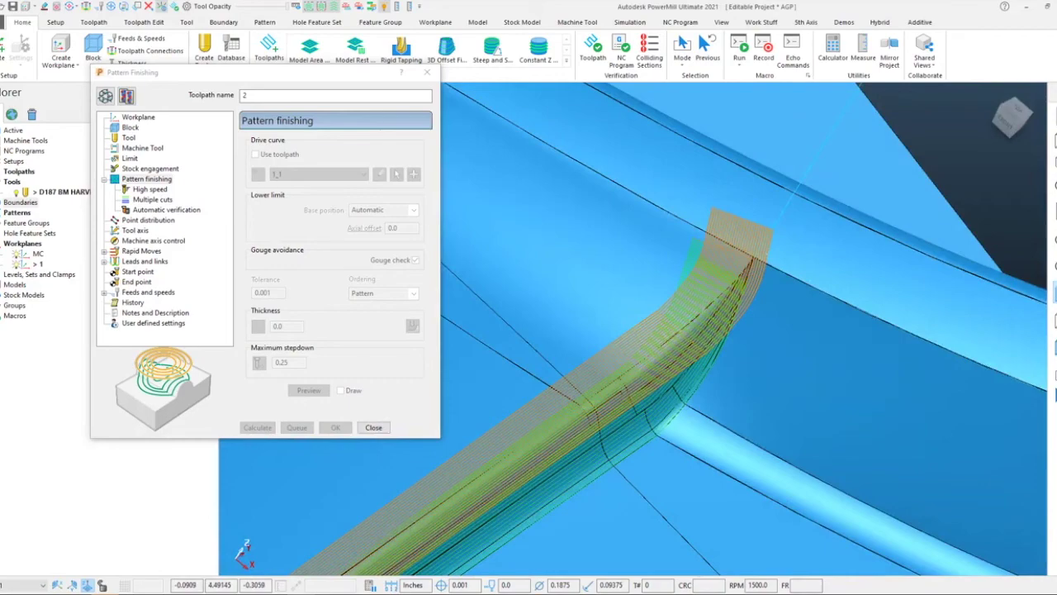
# - Hide pattern 1_1 and inspect the calculated toolpath along the groove and at its curved end
pyautogui.click(16, 212)
pyautogui.click(21, 233)
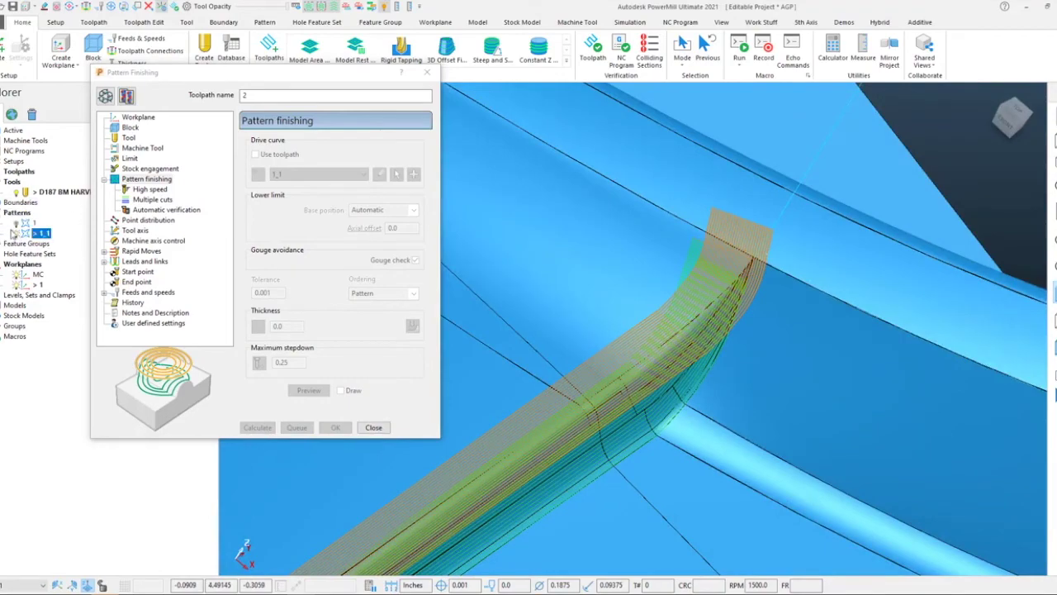
pyautogui.moveTo(787, 249); pyautogui.dragTo(666, 373, button='middle')
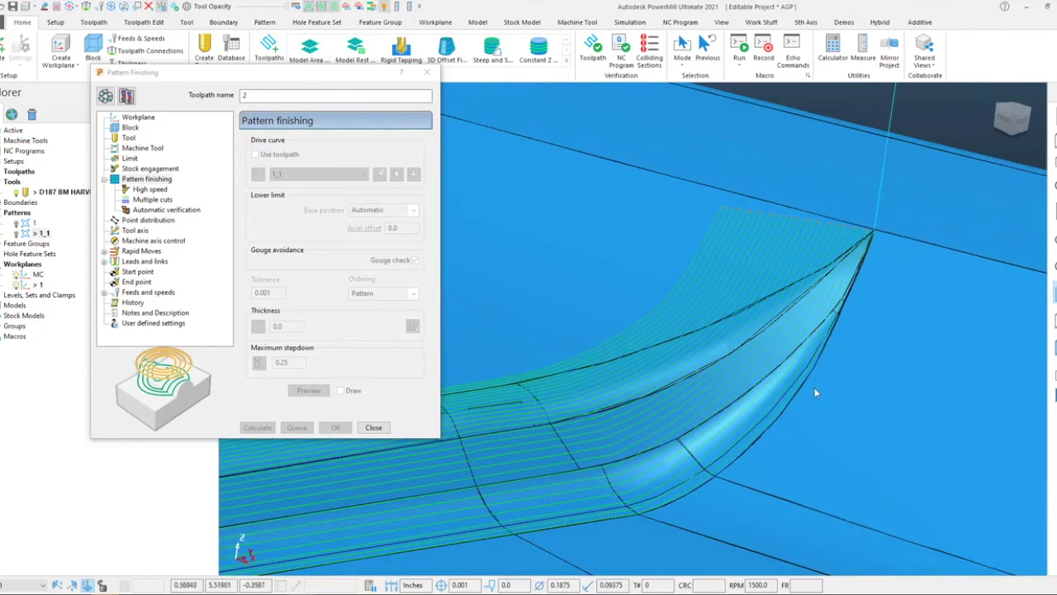
pyautogui.moveTo(795, 335); pyautogui.dragTo(784, 477, button='middle')
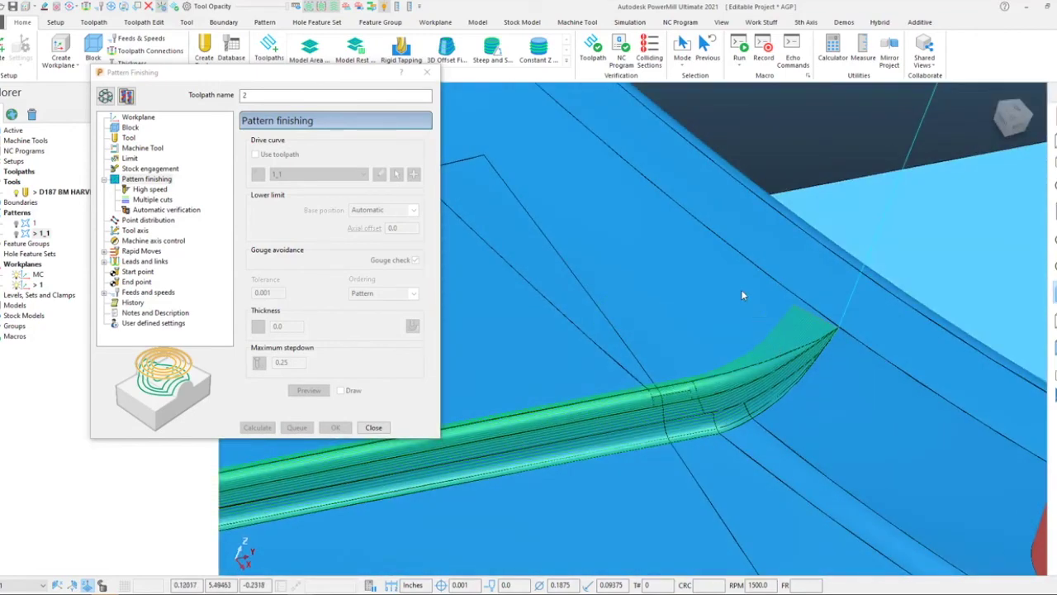
# - Open the automatic pattern generation options for pattern 1_1
pyautogui.click(687, 176)
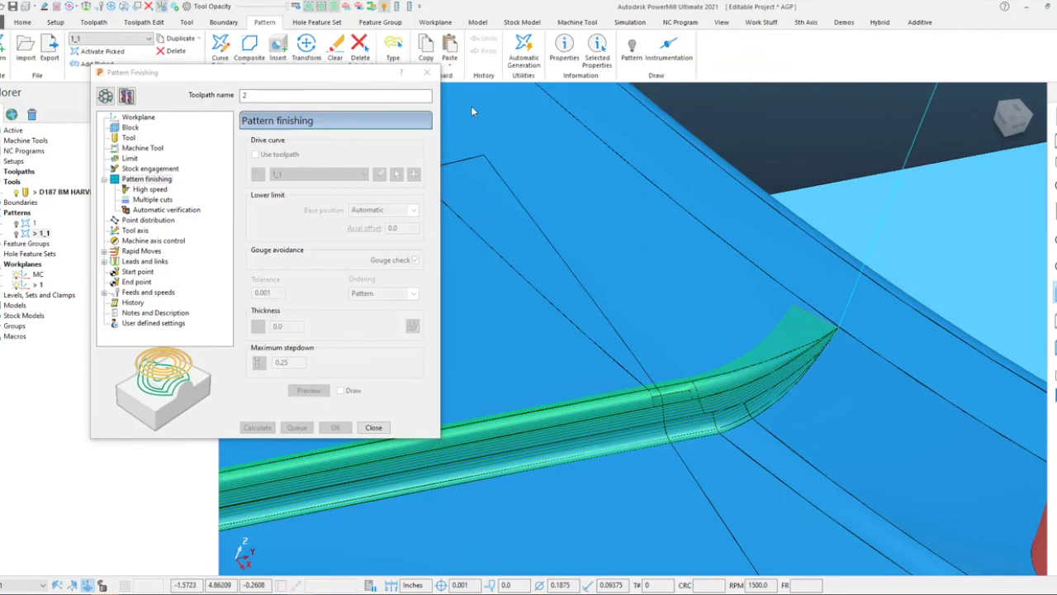
pyautogui.click(524, 57)
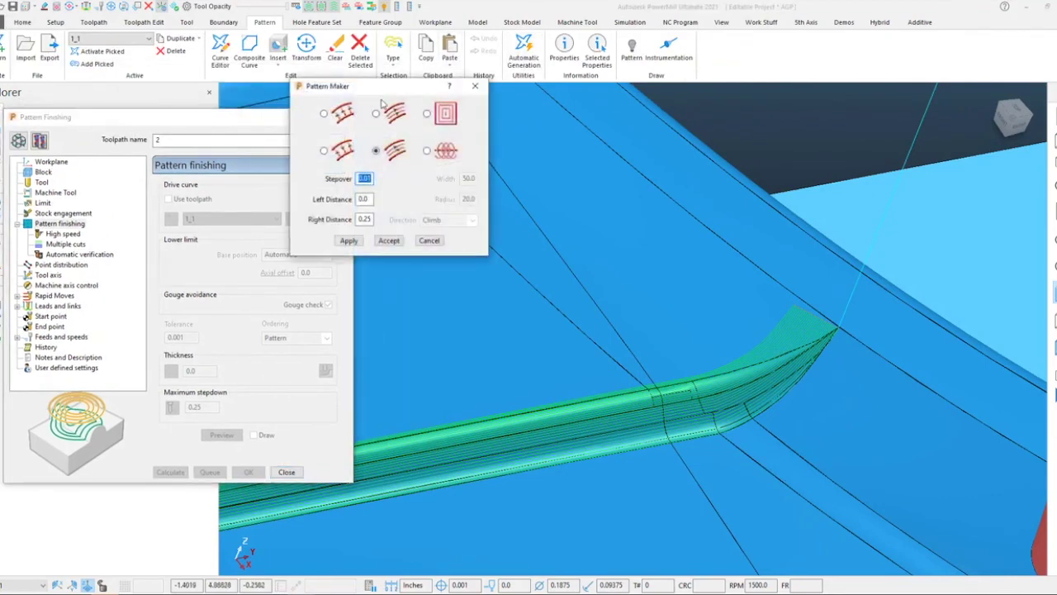